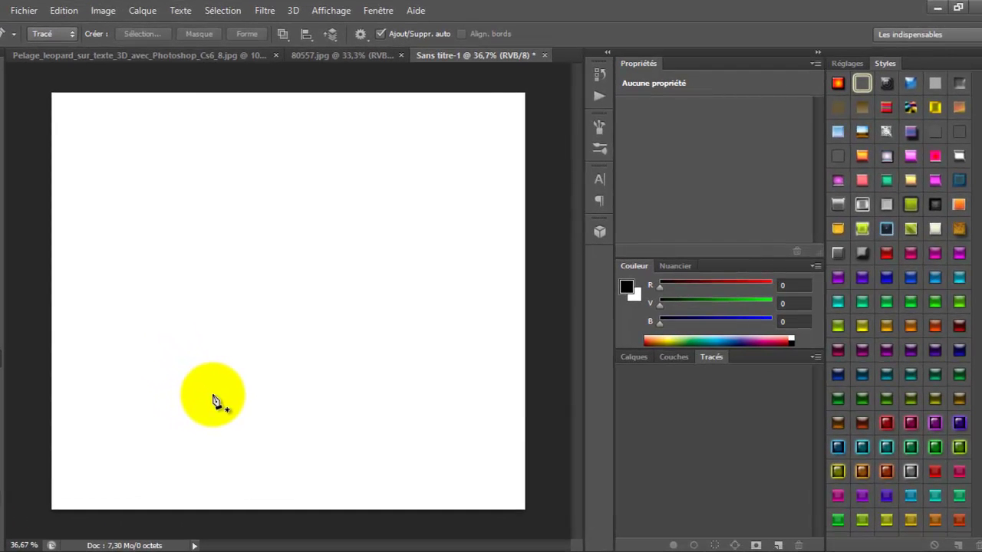
Step: Try a two-point curved path on the blank canvas with the Pen tool, and revert the document to its initial state
left_click(198, 396)
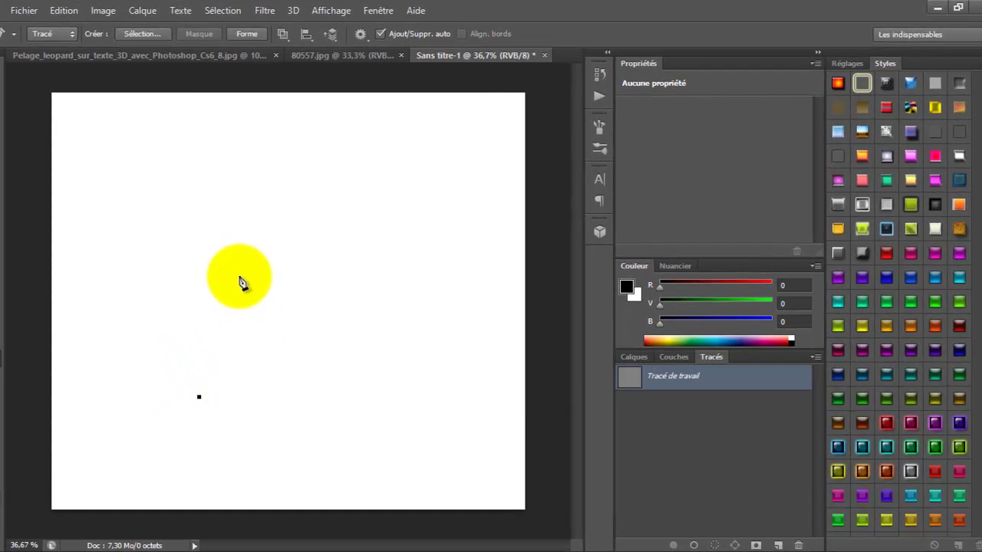
left_click(230, 246)
left_click_drag(229, 241, 209, 175)
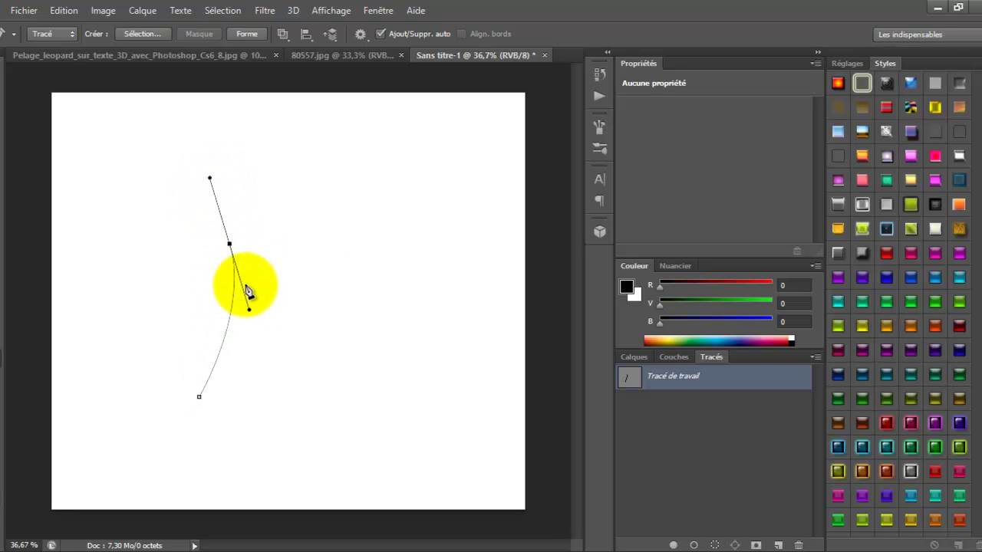
left_click(598, 76)
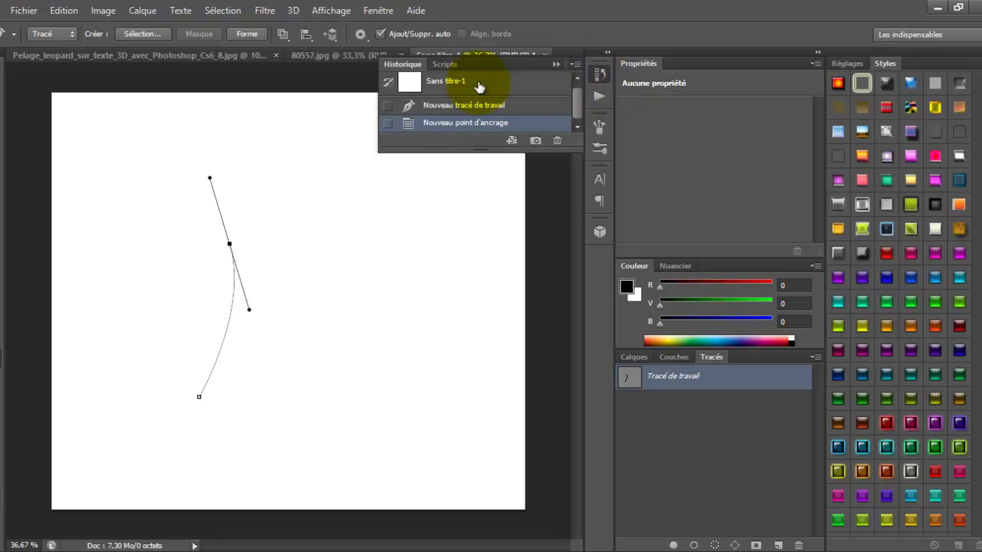
left_click(479, 83)
left_click(598, 76)
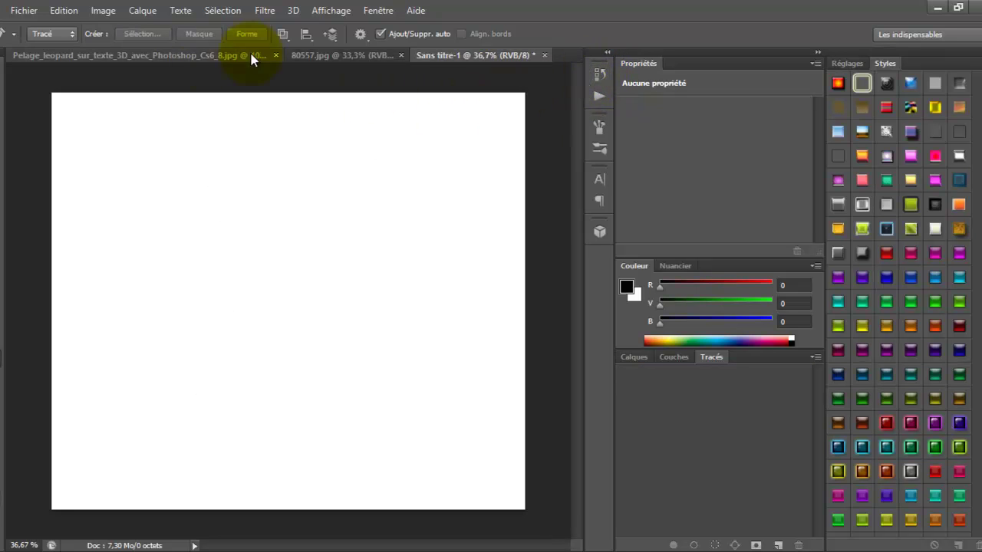
Step: Examine the hair strands in Pelage_leopard_sur_texte_3D_avec_Photoshop_Cs6_8.jpg, the commands available for its work path, and the command for defining a brush preset
left_click(331, 59)
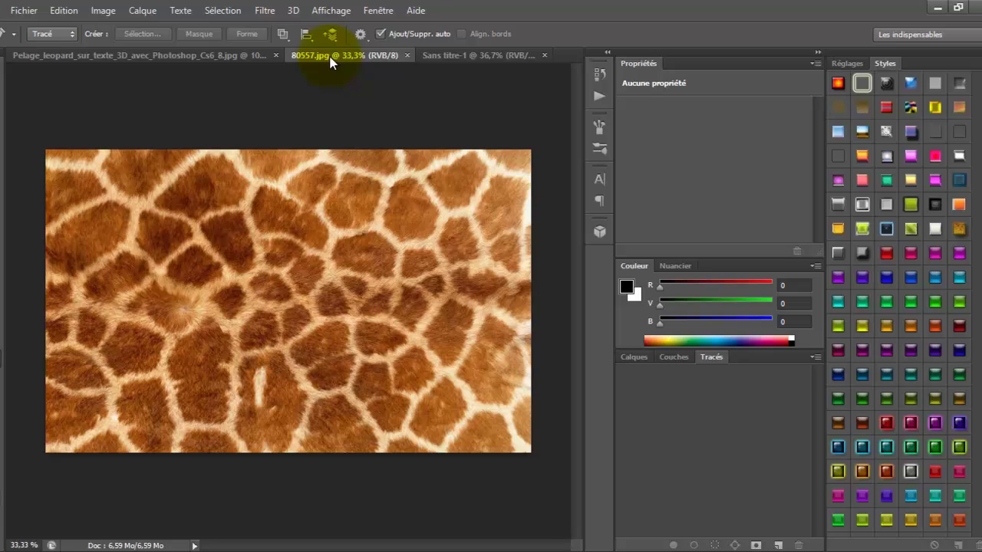
left_click(230, 55)
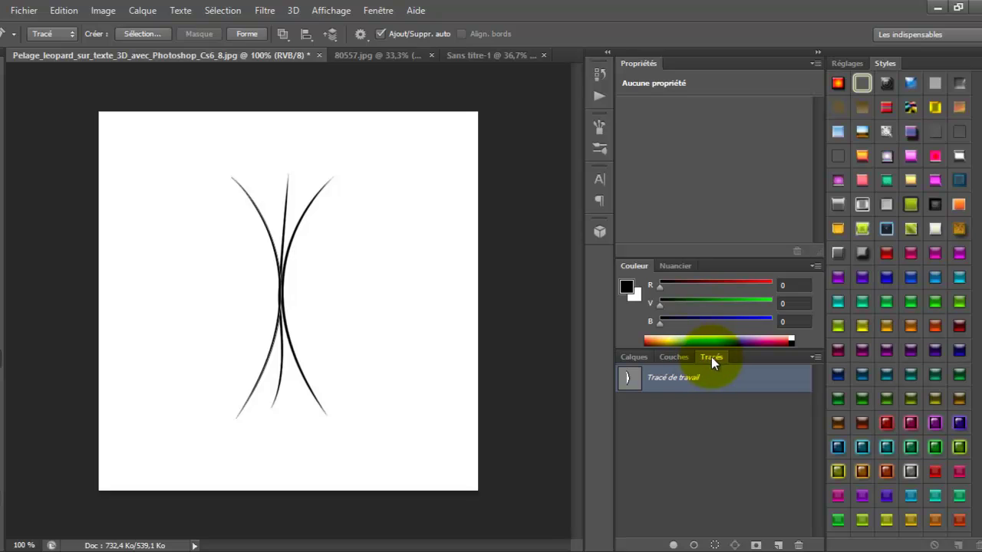
right_click(718, 383)
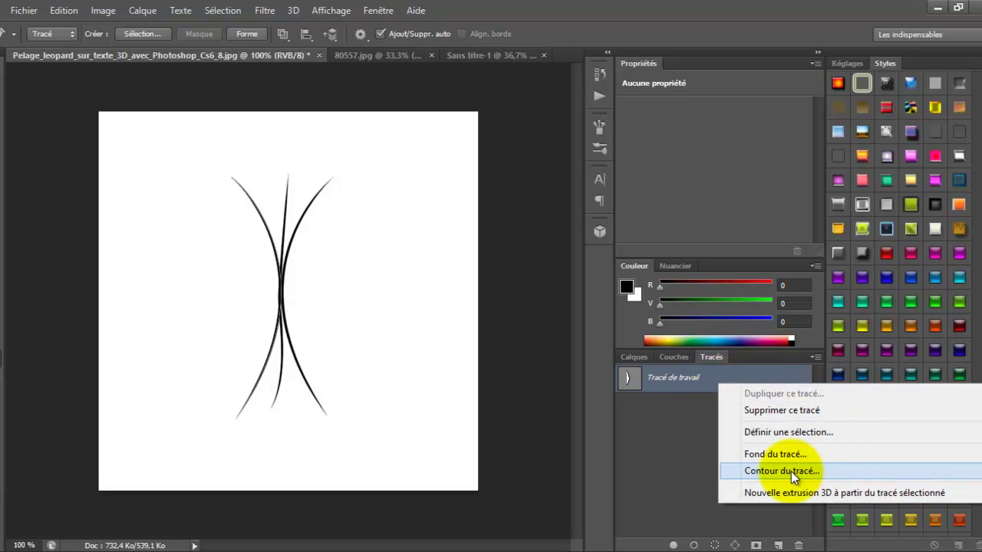
left_click(730, 379)
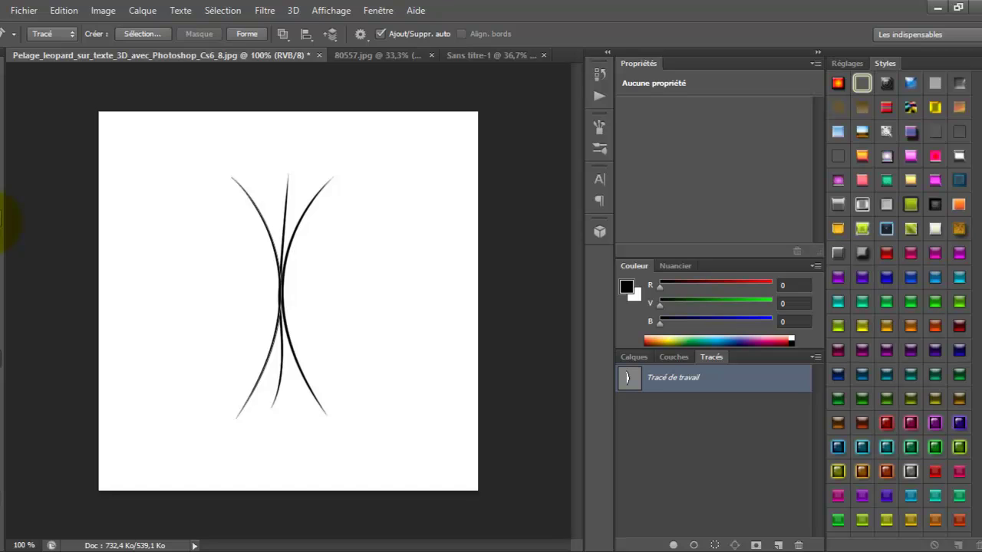
left_click(2, 218)
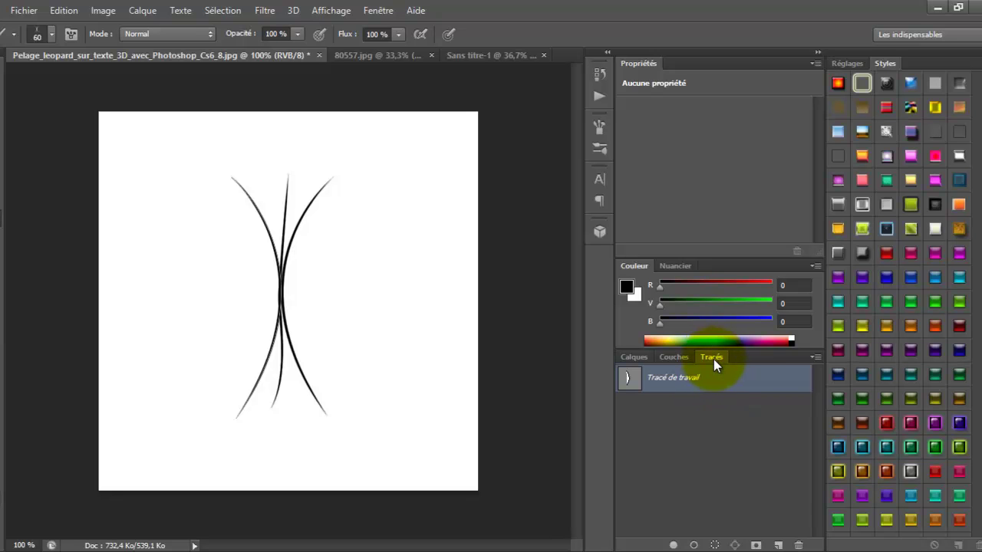
right_click(712, 379)
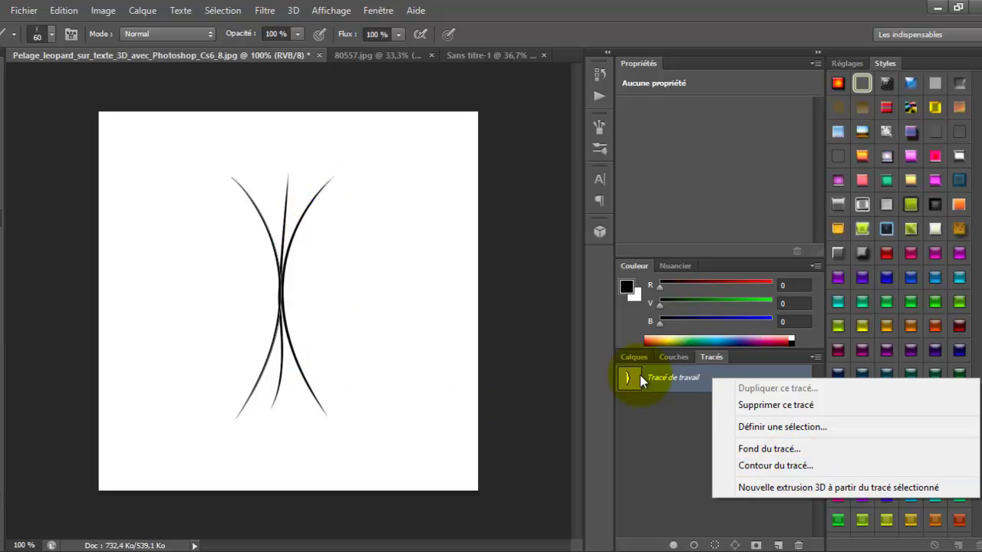
left_click(707, 376)
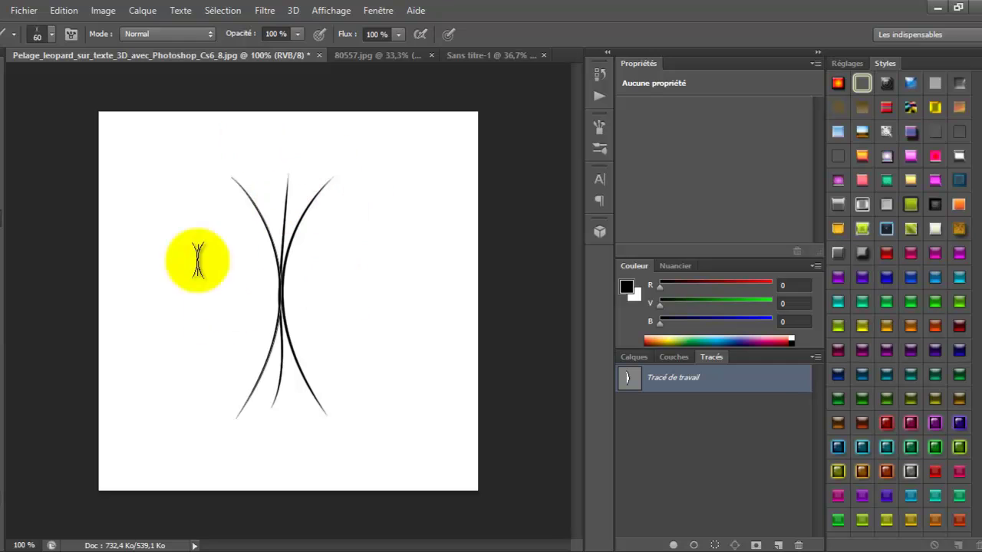
left_click(61, 10)
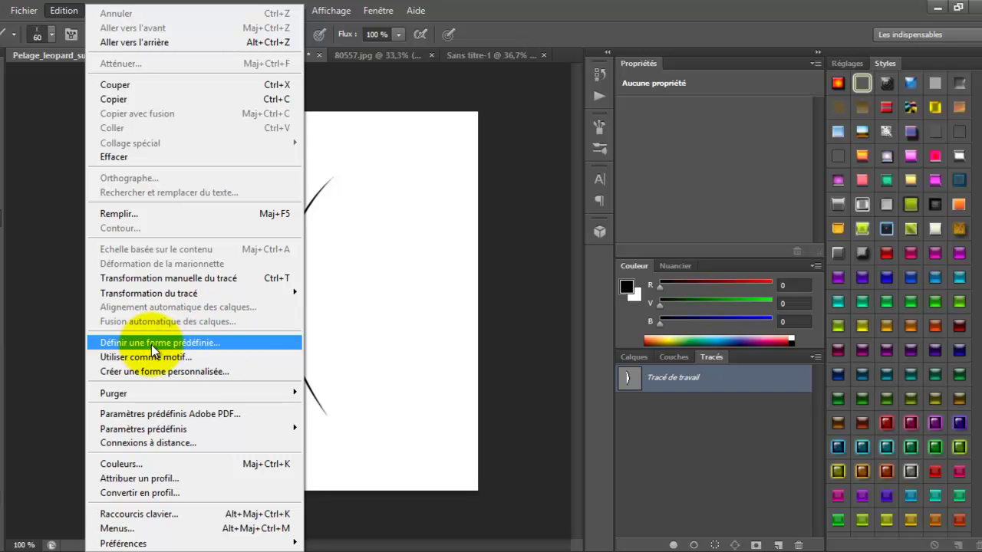
left_click(74, 176)
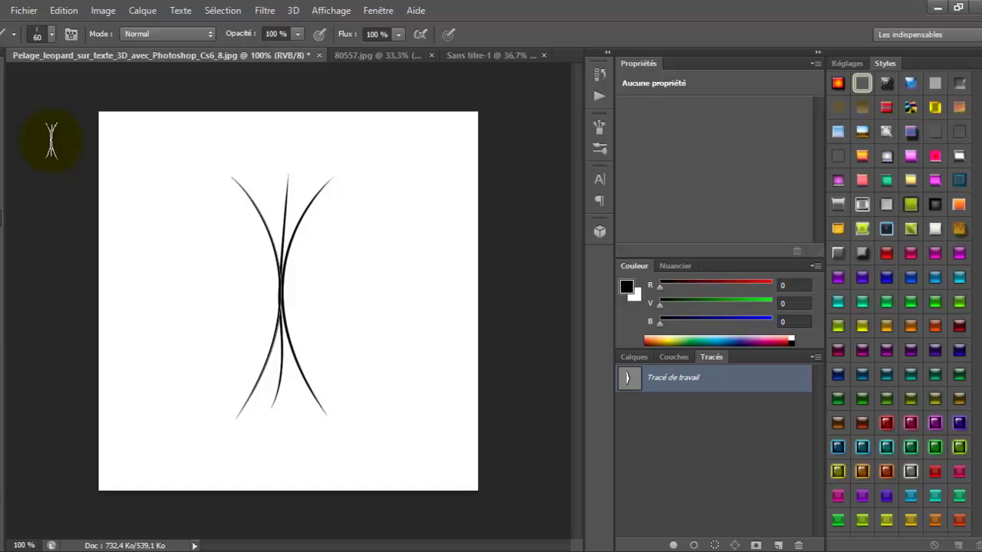
Step: Examine the giraffe fur texture in 80557.jpg and the command for defining it as a pattern
left_click(384, 57)
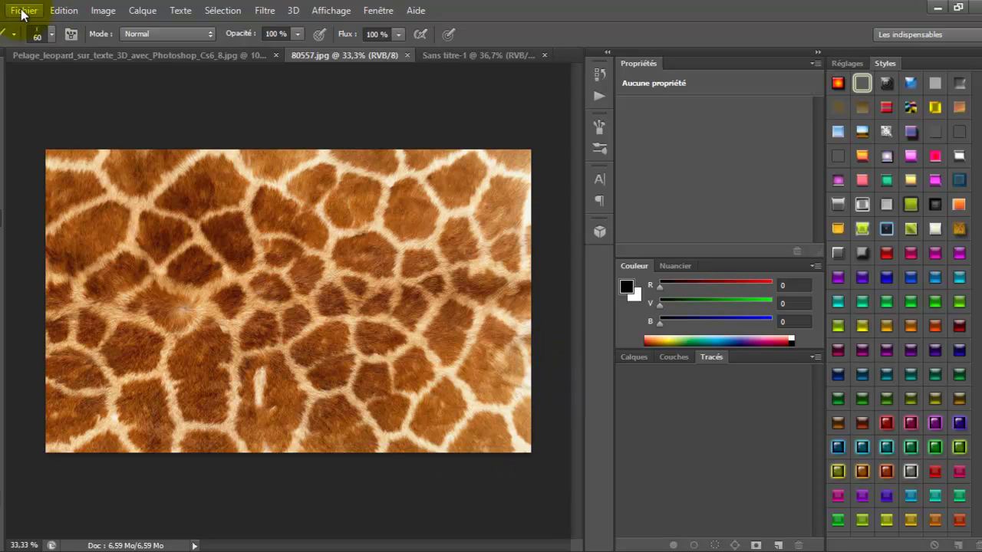
left_click(64, 11)
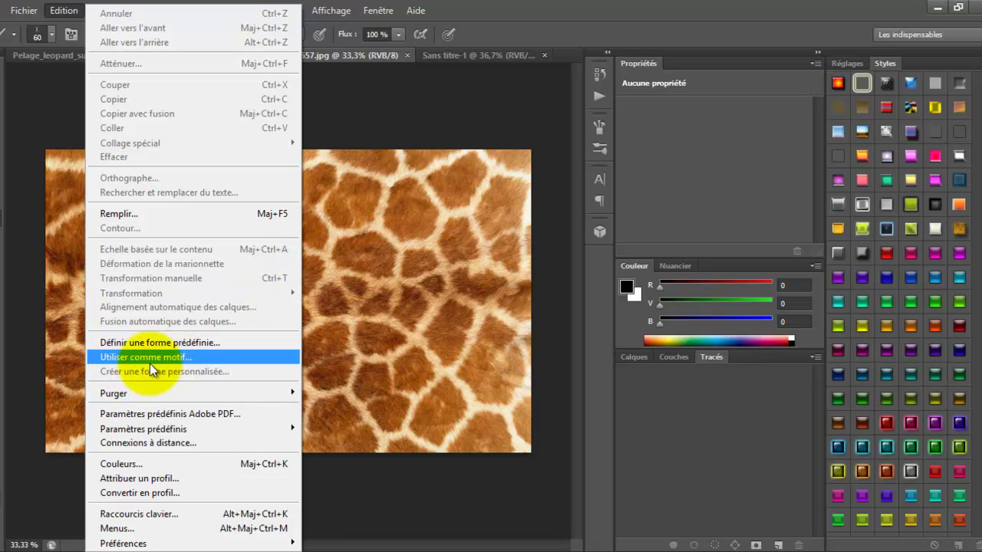
left_click(346, 113)
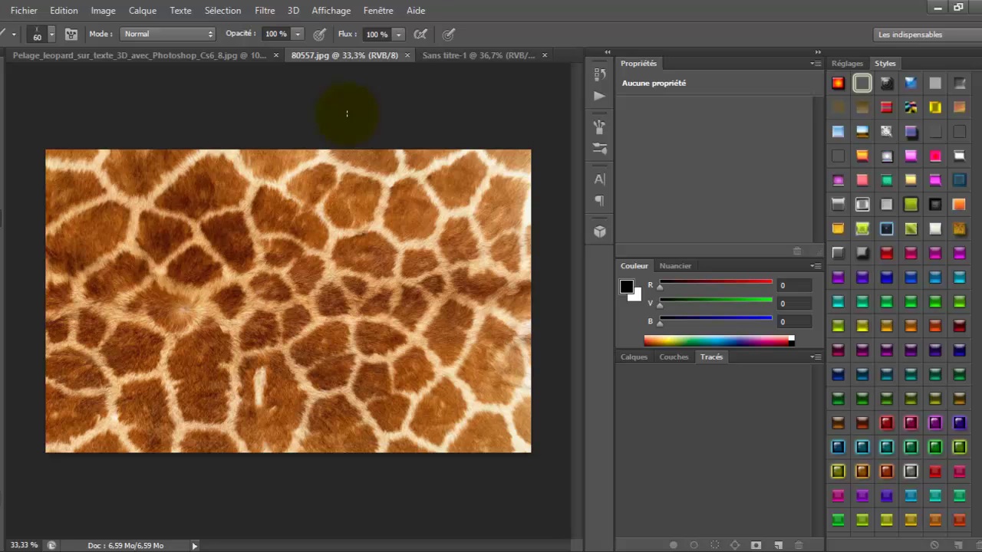
Step: Add a black letter T as text in the Sans titre-1 document and set its font size to 1000 pt
left_click(467, 56)
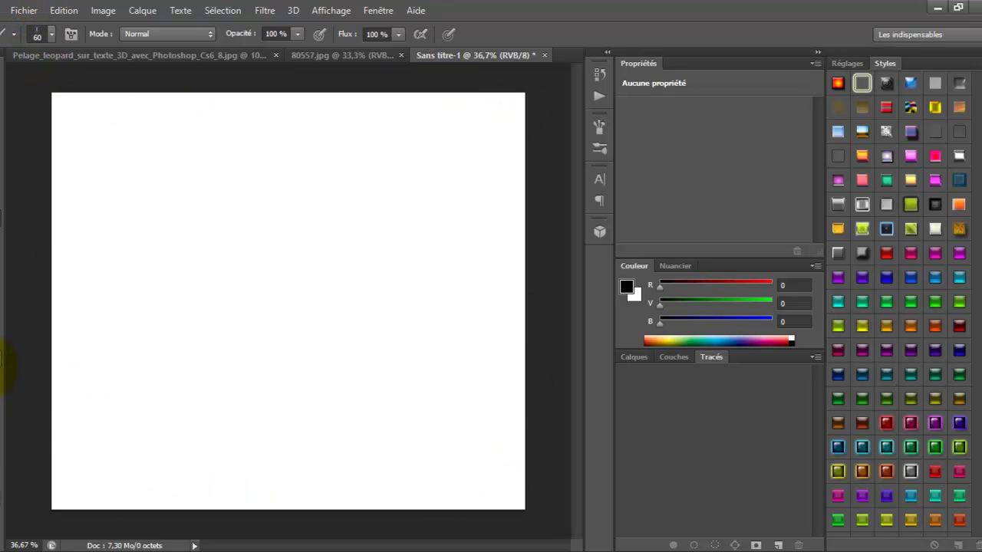
key("t")
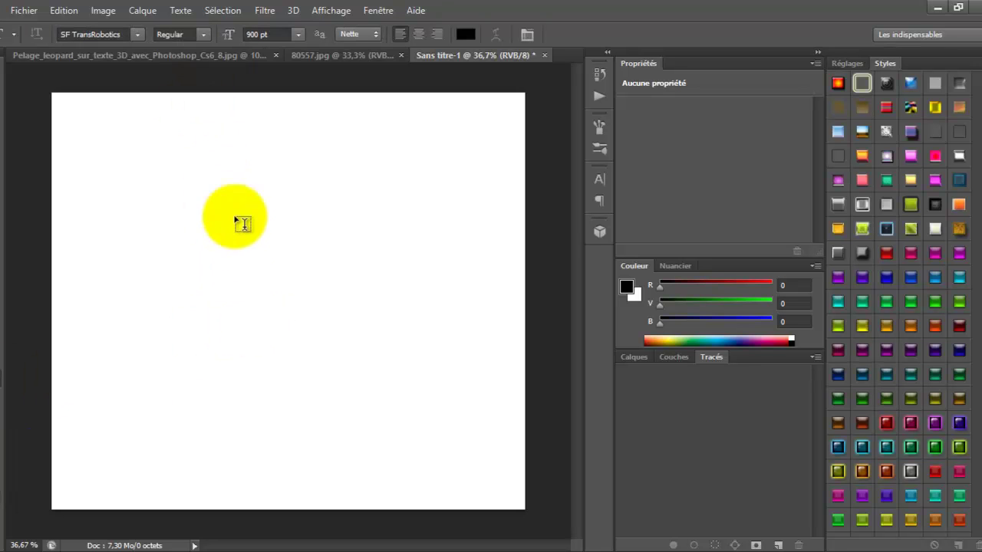
left_click(239, 283)
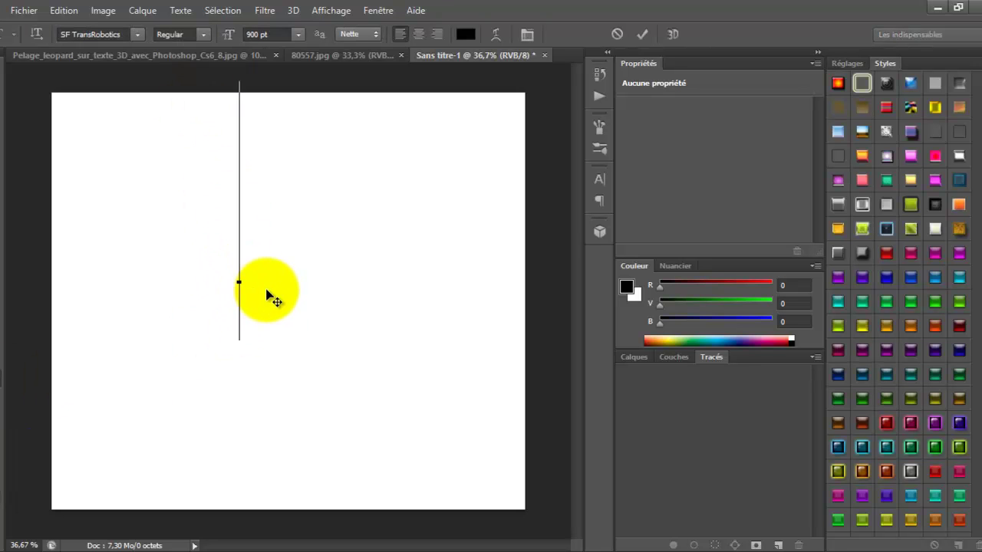
type("T")
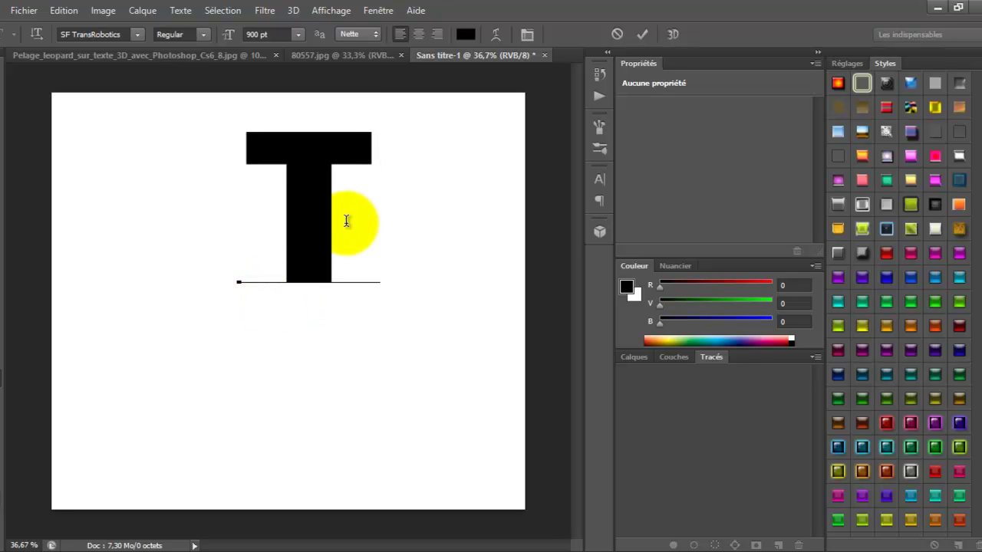
double_click(262, 244)
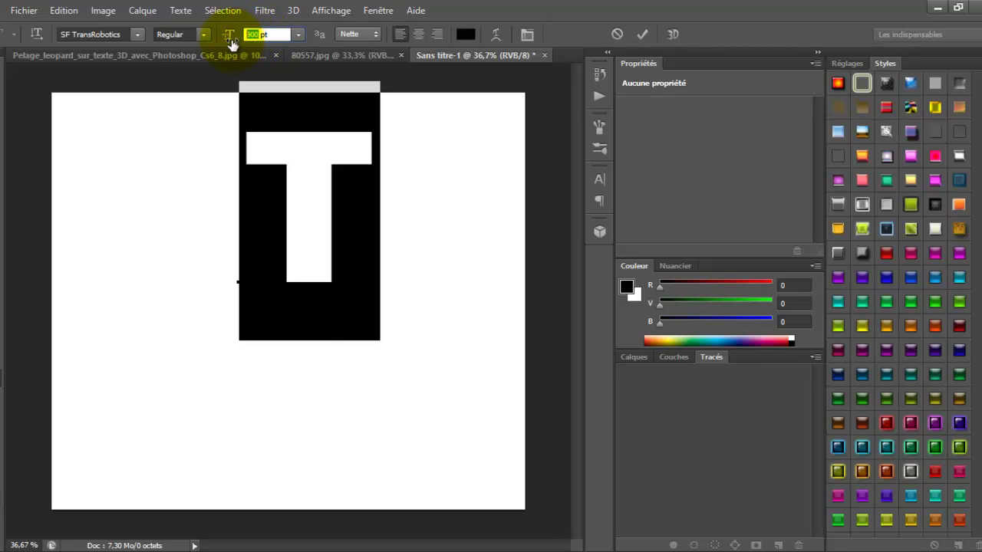
type("1")
key("Return")
type("000")
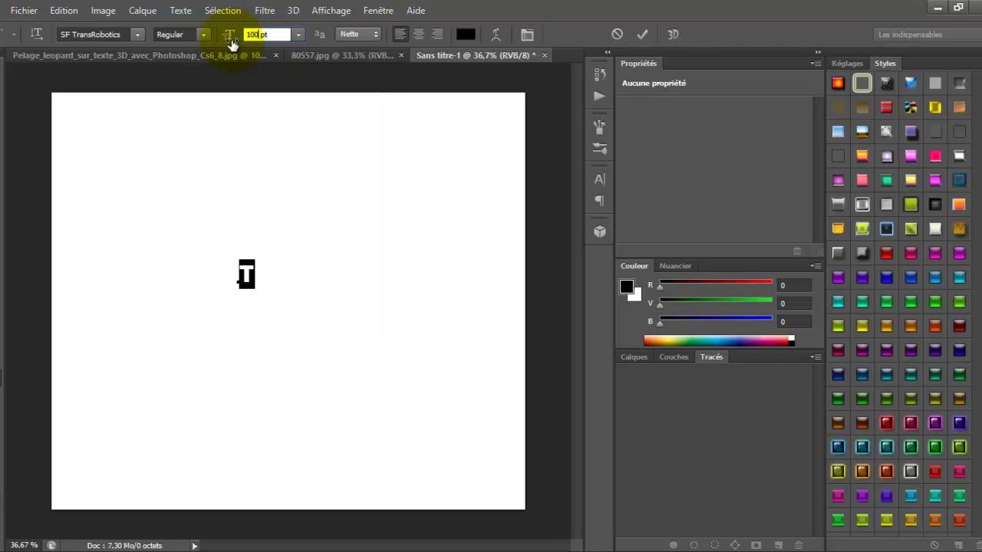
left_click(5, 83)
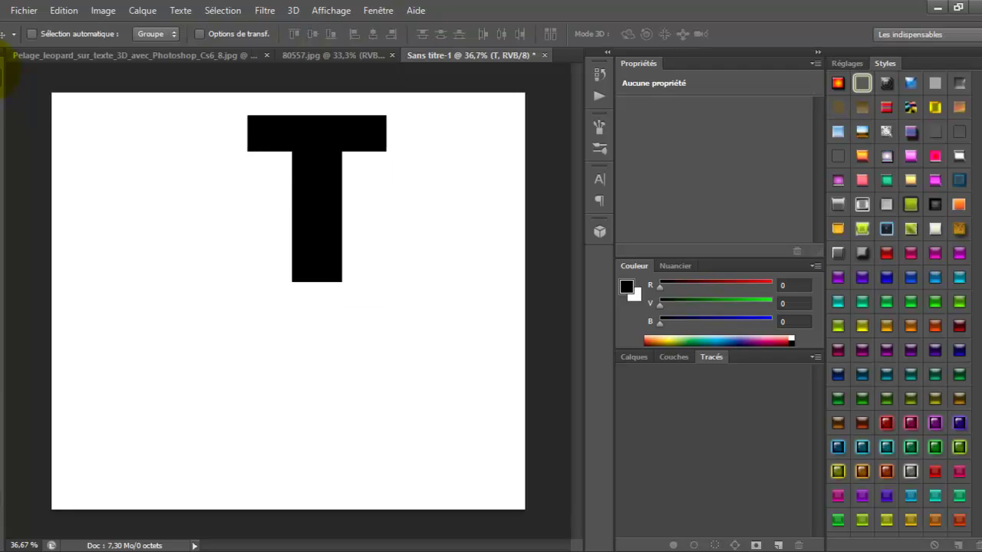
Step: Move the letter T to about the middle of the canvas and show the document's layers
left_click_drag(316, 187, 263, 272)
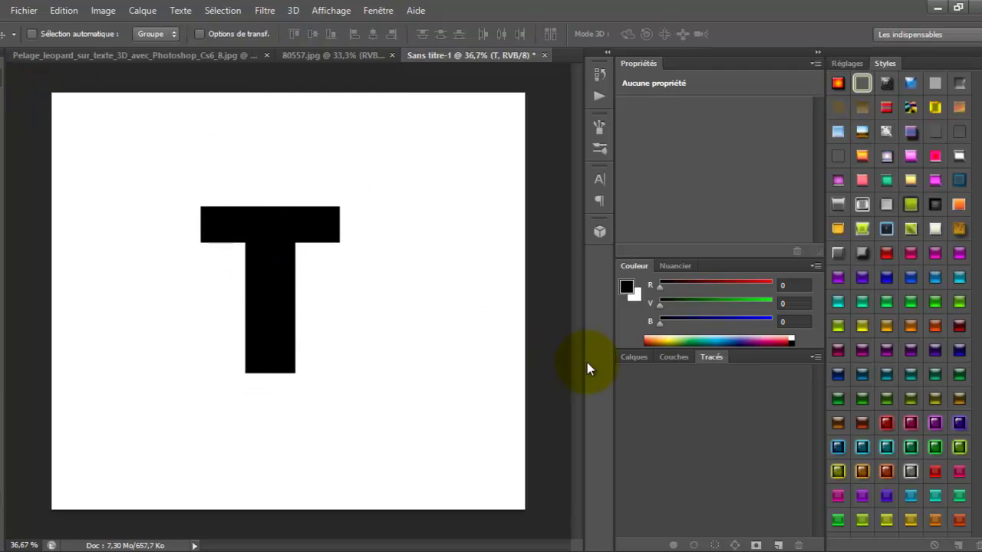
left_click(633, 357)
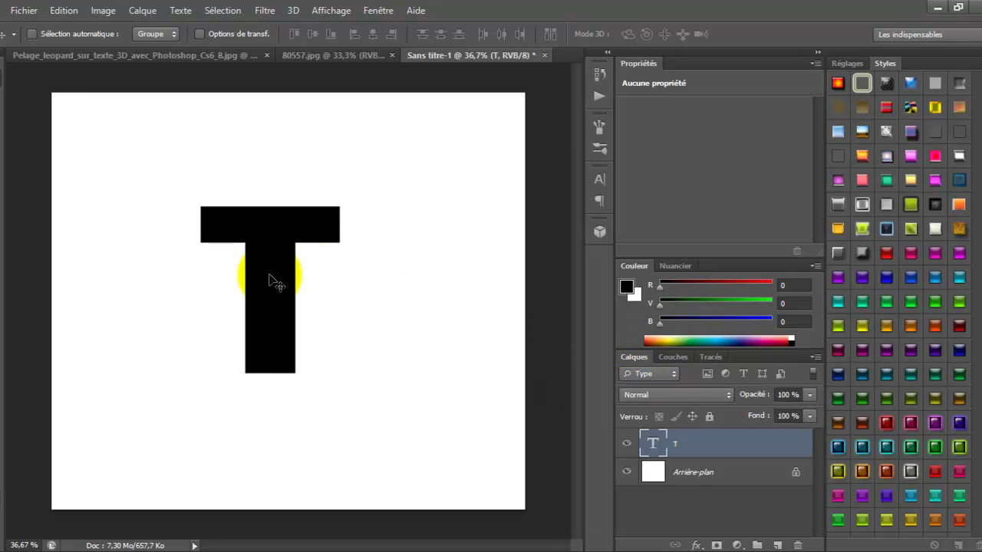
left_click_drag(270, 282, 282, 282)
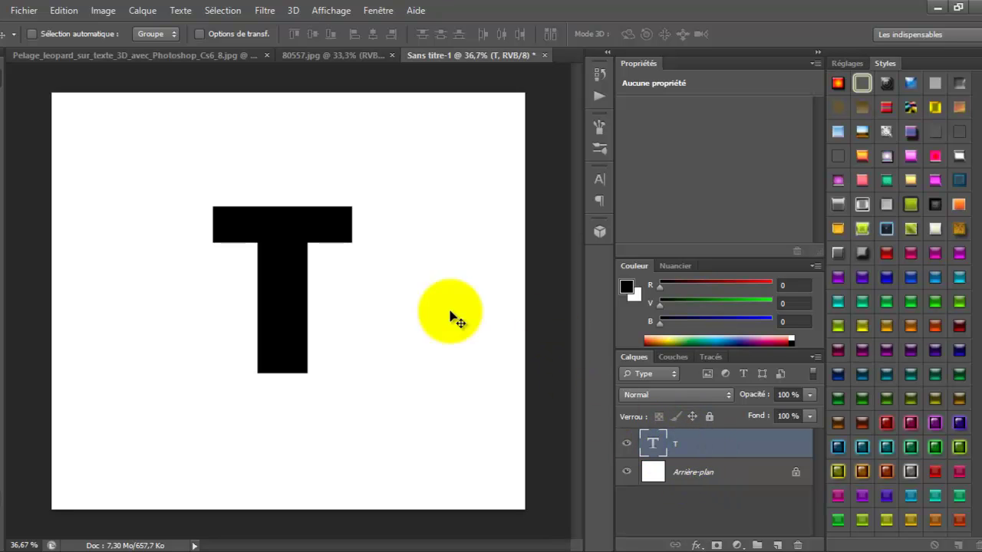
Step: Choose the 328 px crossed-hair brush tip for the Brush tool and set its size to 60 px
left_click(1, 218)
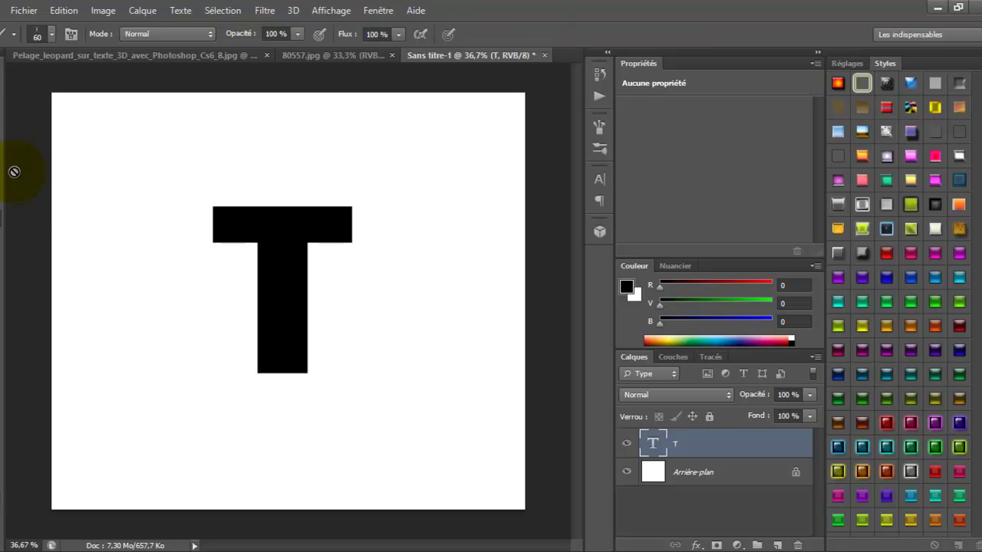
left_click(53, 35)
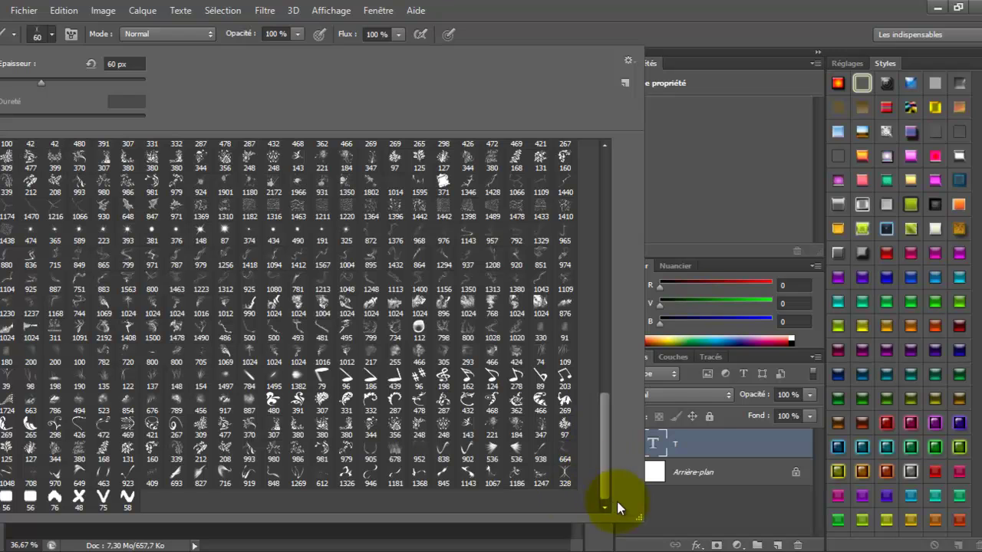
left_click(566, 477)
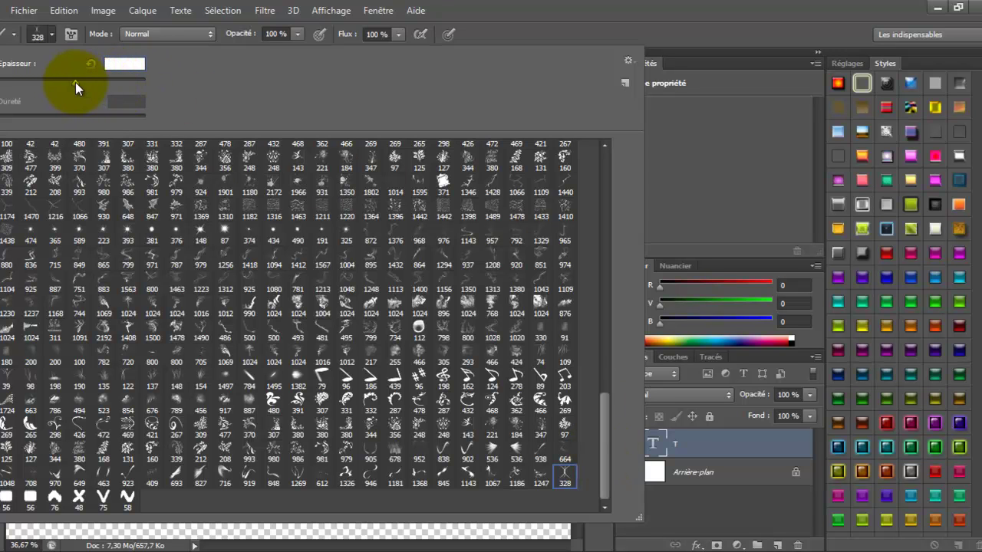
left_click_drag(54, 79, 46, 85)
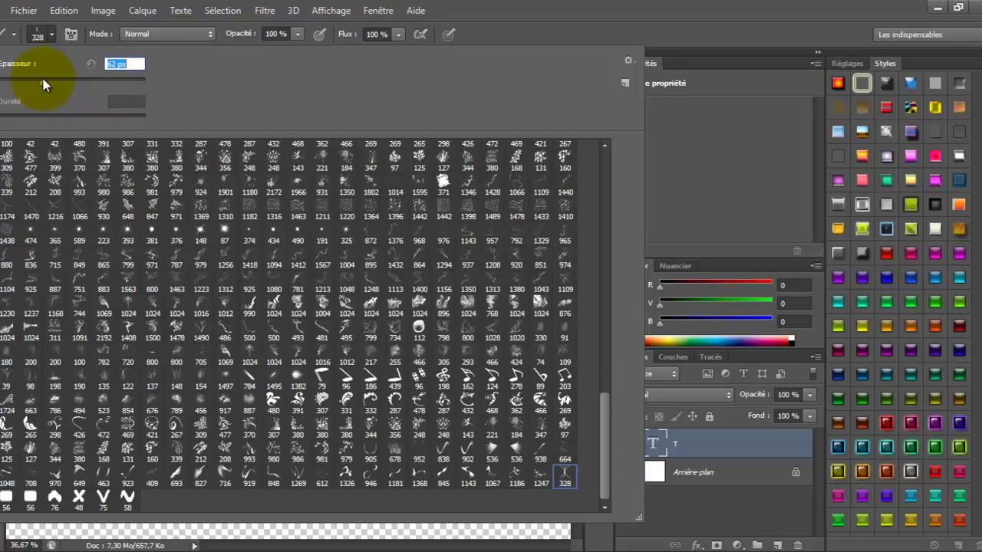
left_click(54, 35)
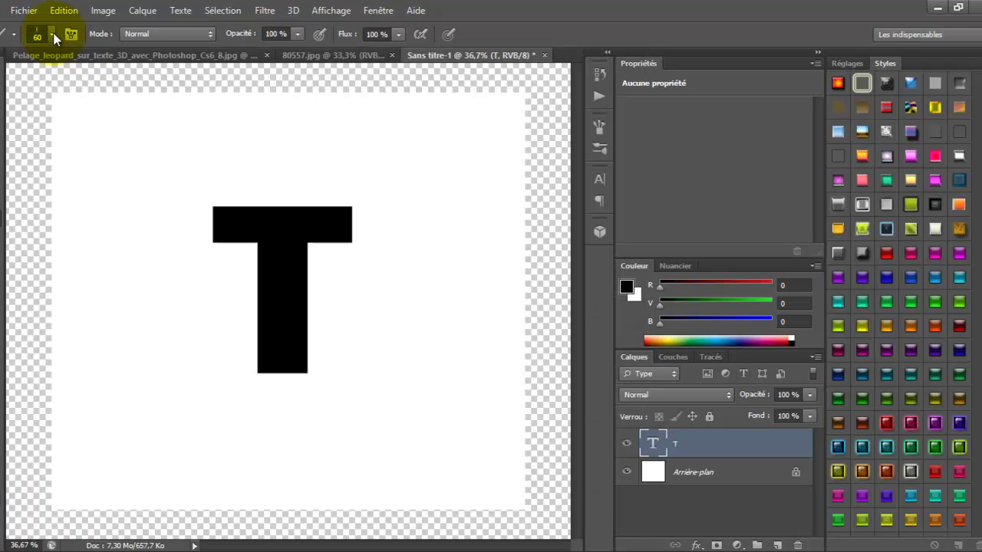
Step: Enable Dynamique de forme and Diffusion for the hair brush, and display the Diffusion settings
left_click(600, 126)
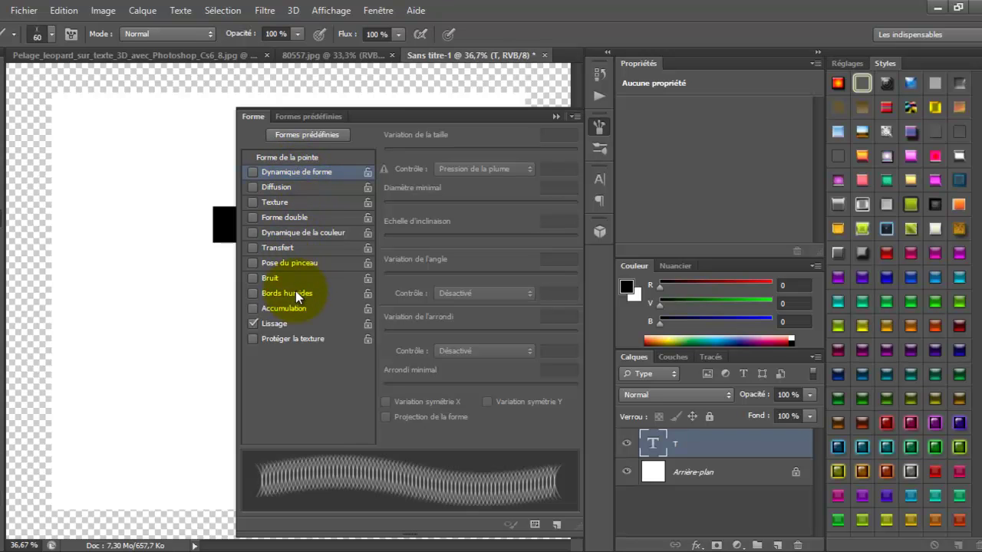
left_click(250, 170)
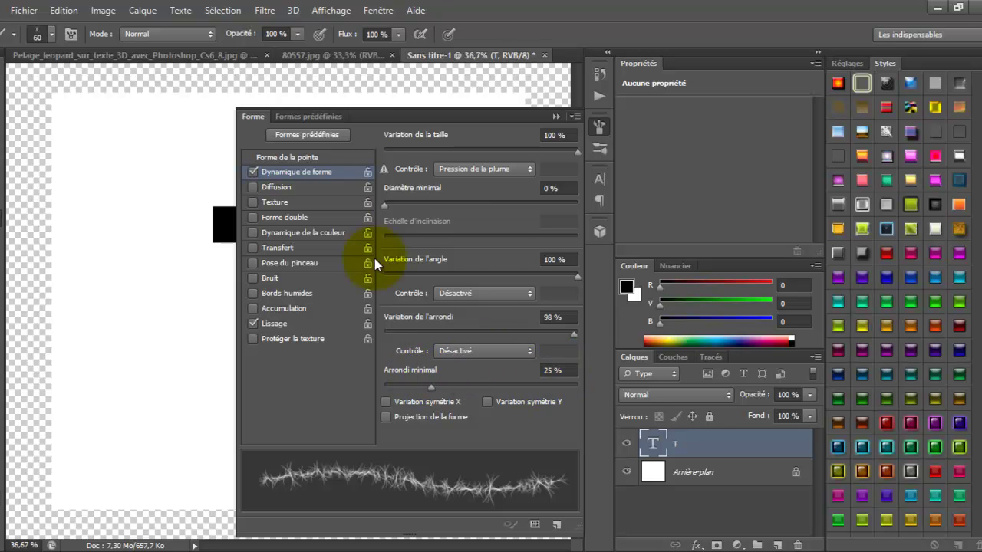
left_click(250, 189)
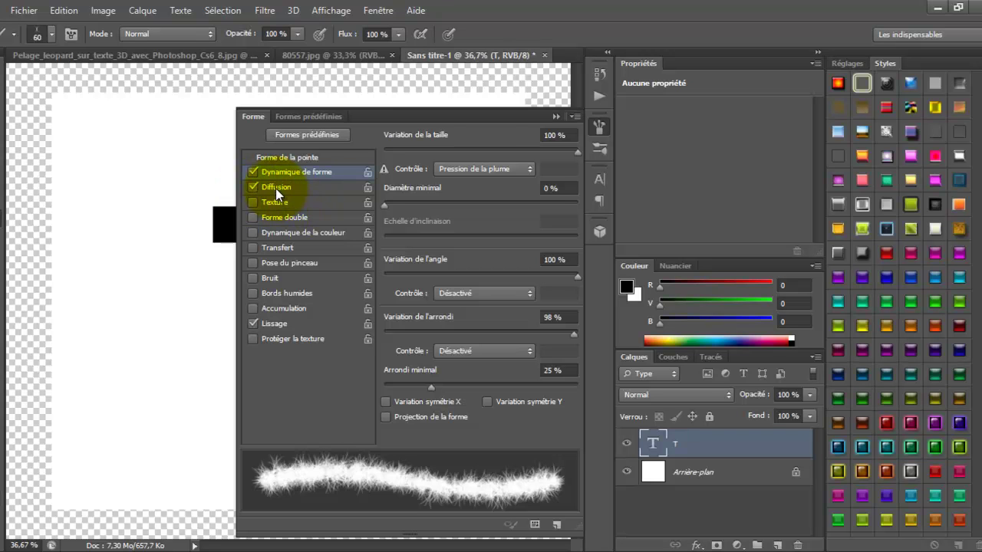
left_click(275, 188)
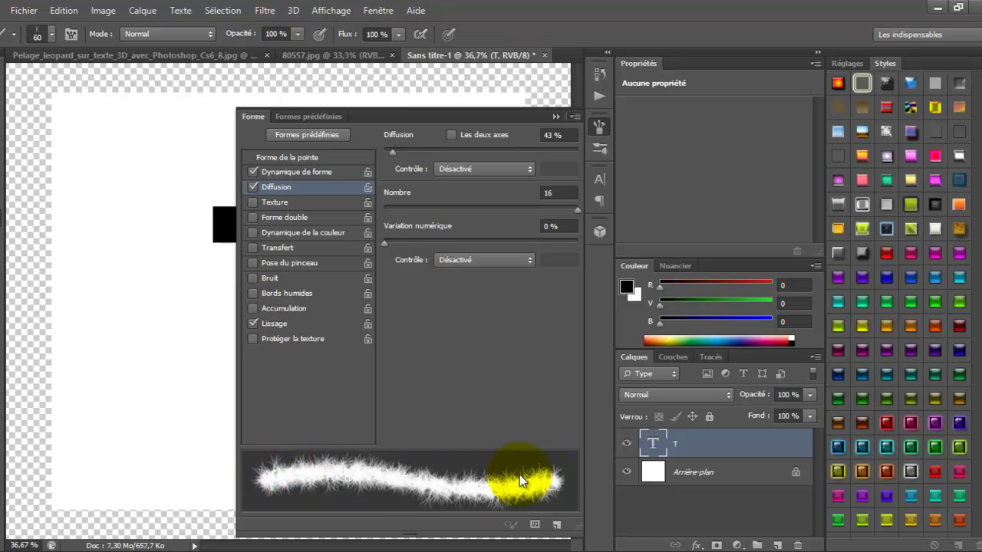
Step: Rasterize the T text layer and try to paint hair around the edges of its crossbar with the 60 px brush
left_click(595, 126)
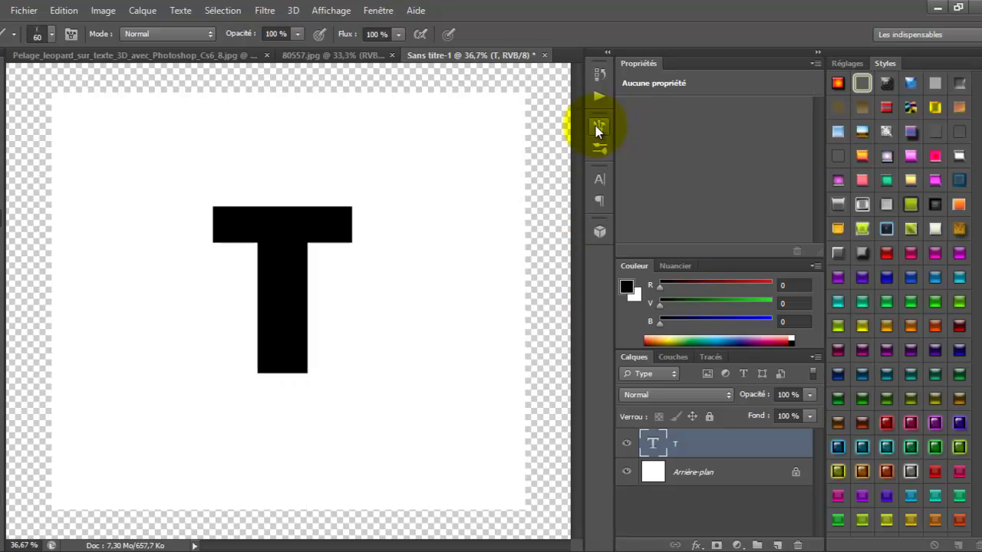
right_click(700, 446)
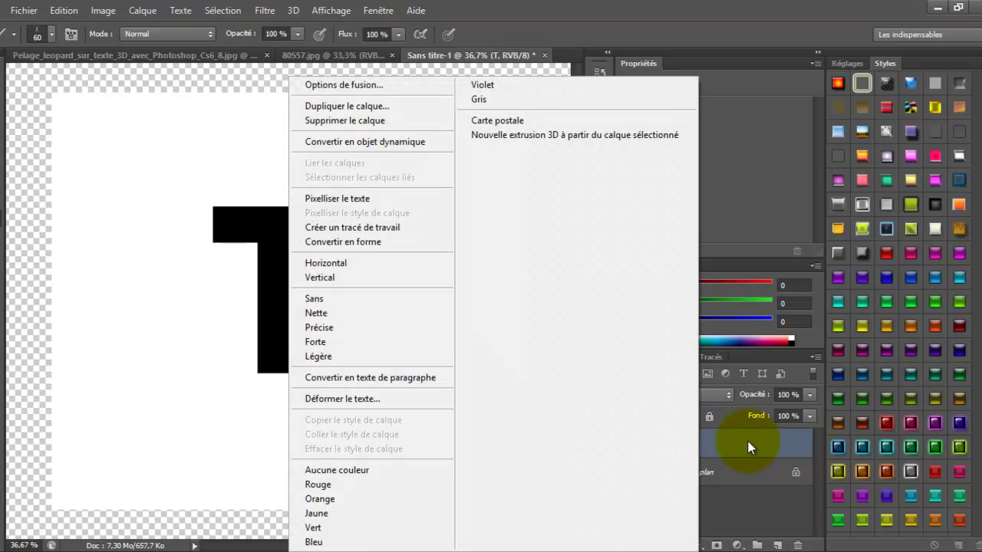
left_click(364, 201)
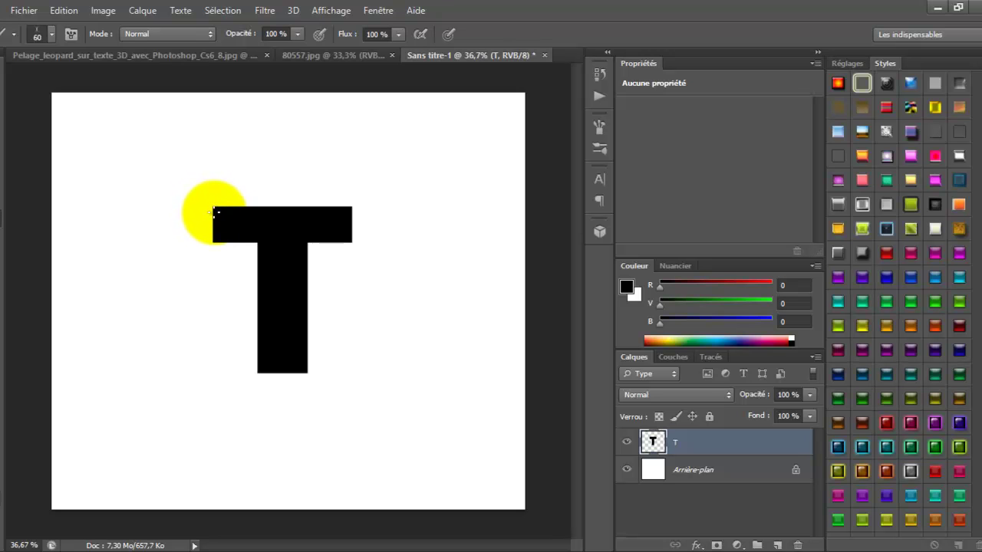
mouse_move(215, 208)
left_mouse_down()
mouse_move(215, 246)
mouse_move(214, 208)
mouse_move(355, 204)
mouse_move(359, 219)
mouse_move(349, 236)
mouse_move(320, 247)
mouse_move(330, 218)
mouse_move(309, 243)
mouse_move(207, 242)
mouse_move(210, 206)
mouse_move(212, 236)
mouse_move(272, 229)
mouse_move(234, 243)
left_mouse_up()
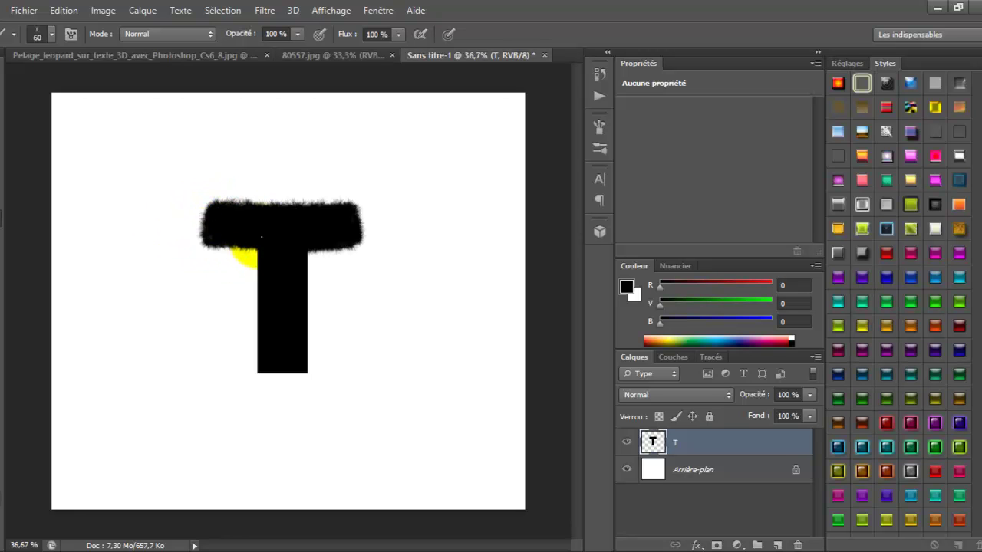
Step: Revert the document to the Déplacement history state, undoing the brush stroke and the rasterization of the T
left_click(598, 73)
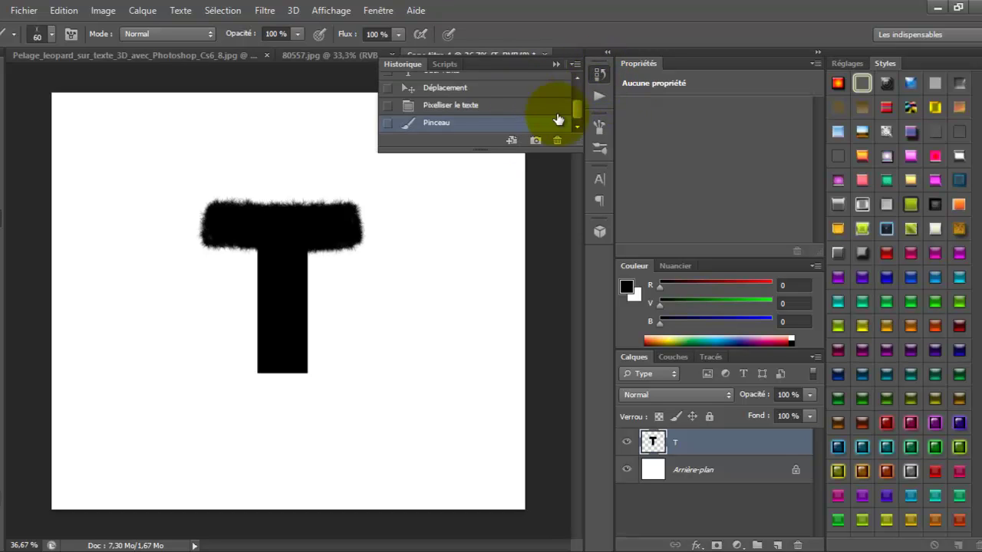
left_click_drag(574, 107, 576, 89)
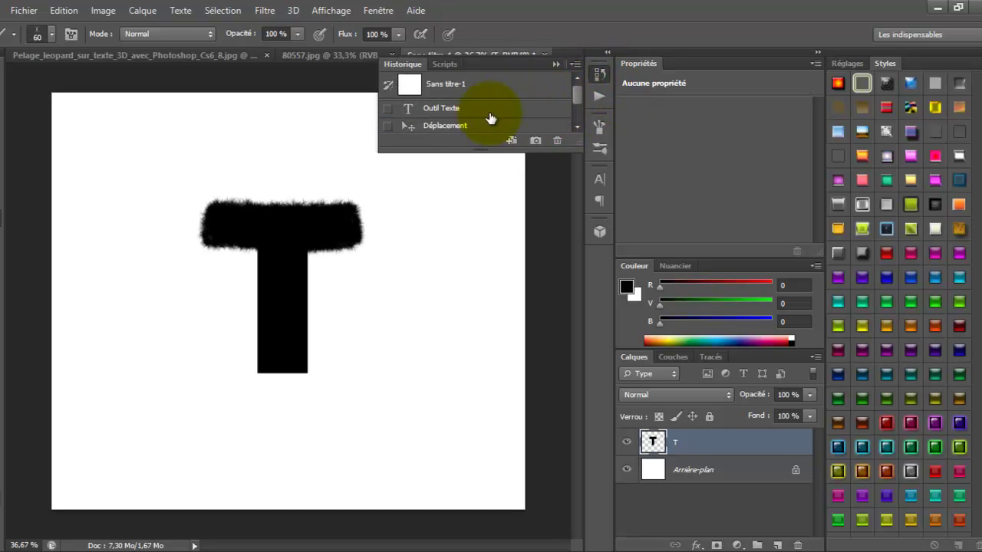
left_click(449, 110)
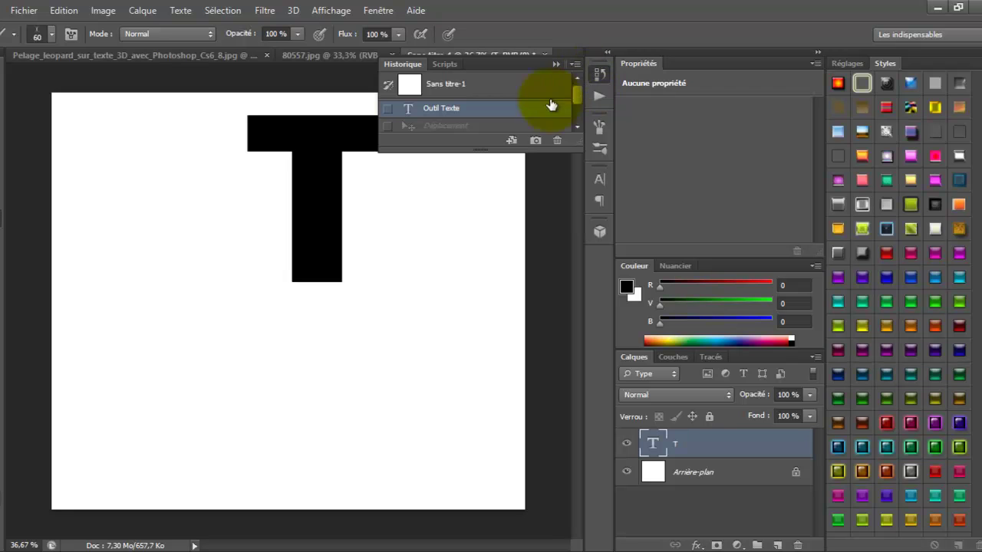
left_click(462, 125)
left_click(462, 125)
left_click(597, 76)
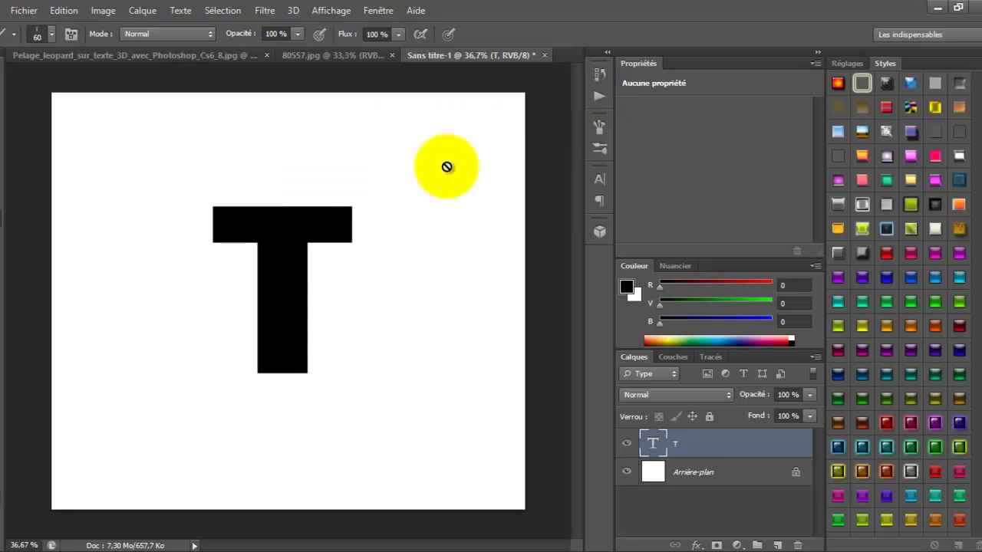
Step: Rasterize the T text layer
right_click(705, 448)
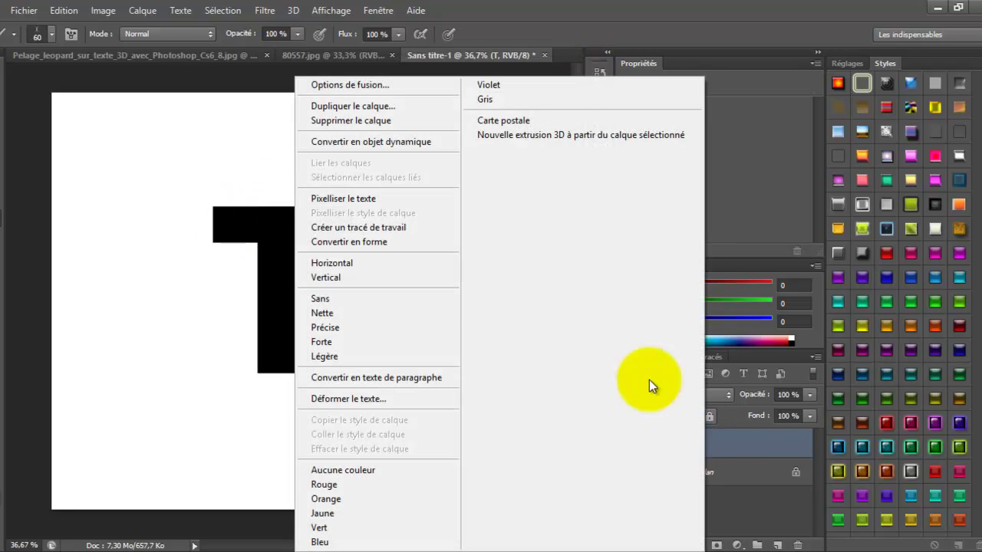
left_click(371, 198)
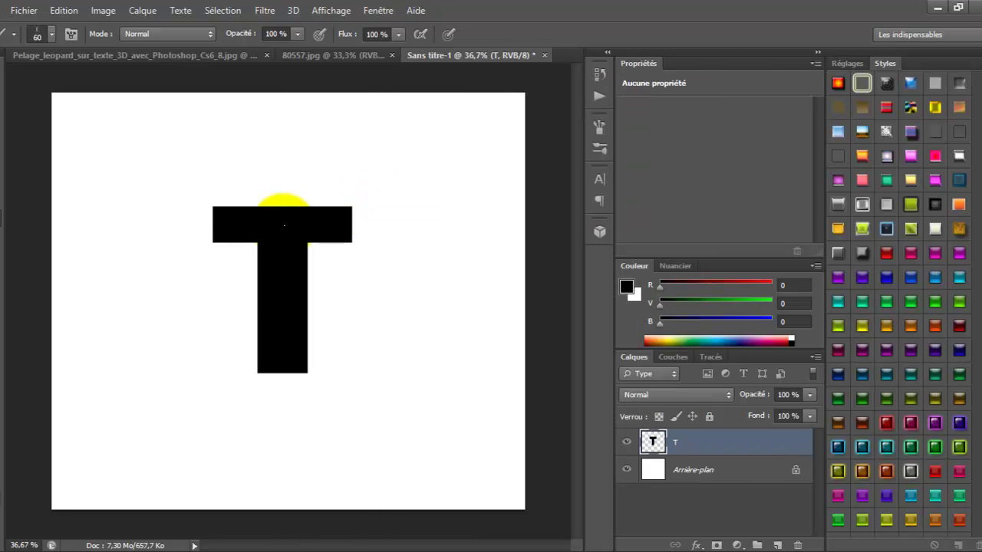
Step: Try painting hair along the outline of the T, and revert to the Pixelliser le texte history state
mouse_move(212, 205)
left_mouse_down()
mouse_move(350, 207)
mouse_move(349, 239)
mouse_move(332, 247)
left_mouse_up()
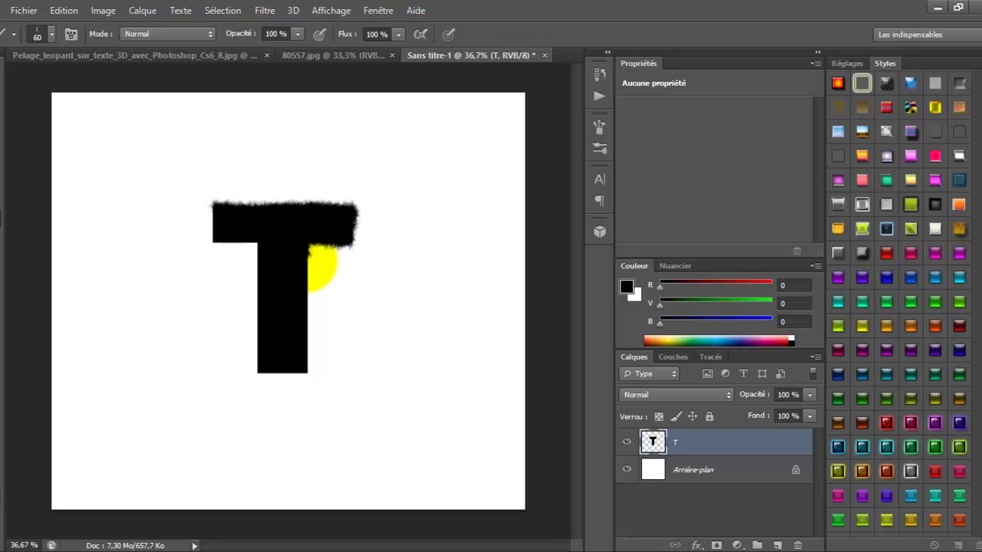
mouse_move(306, 293)
left_mouse_down()
mouse_move(307, 266)
mouse_move(322, 284)
mouse_move(322, 269)
mouse_move(322, 329)
mouse_move(304, 358)
mouse_move(320, 333)
mouse_move(313, 353)
mouse_move(287, 376)
mouse_move(293, 370)
mouse_move(242, 368)
mouse_move(280, 380)
mouse_move(253, 362)
mouse_move(244, 338)
mouse_move(244, 254)
mouse_move(224, 237)
mouse_move(203, 237)
mouse_move(247, 255)
mouse_move(206, 222)
mouse_move(210, 231)
left_mouse_up()
left_click(598, 77)
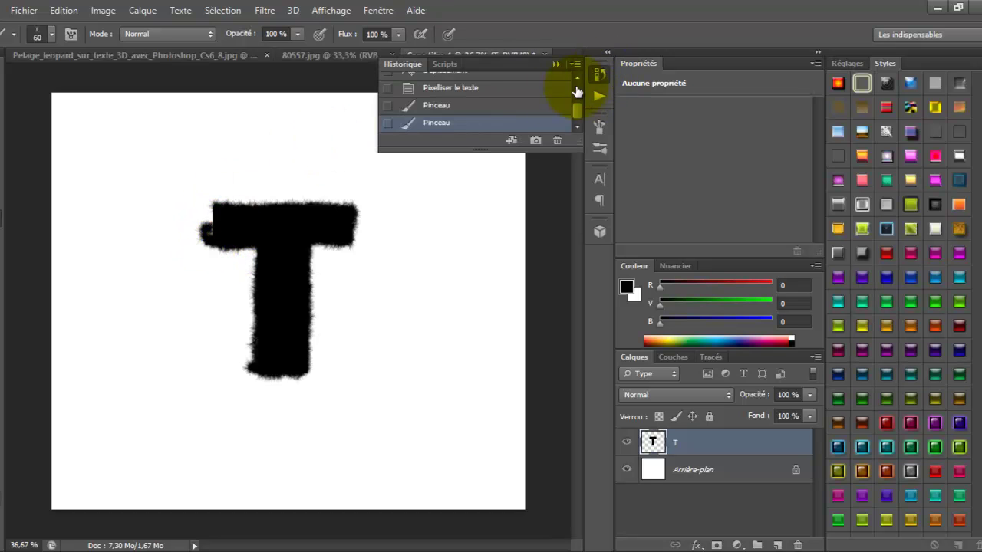
left_click(485, 107)
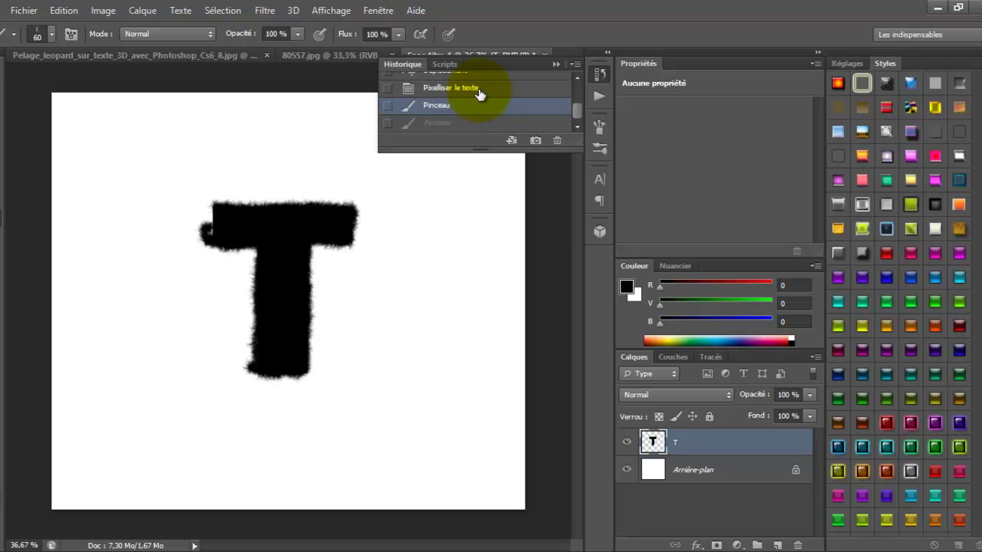
left_click(475, 89)
left_click(598, 75)
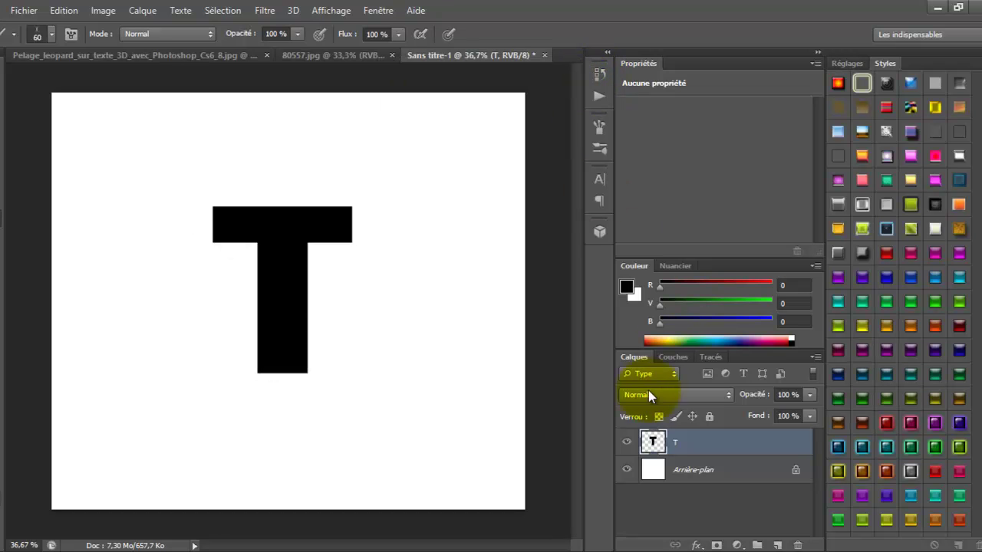
Step: Paint hair along the entire outline of the T with the 60 px hair brush
mouse_move(317, 240)
left_mouse_down()
mouse_move(344, 238)
mouse_move(349, 214)
mouse_move(220, 209)
mouse_move(205, 225)
mouse_move(208, 241)
mouse_move(261, 242)
mouse_move(216, 221)
mouse_move(213, 234)
mouse_move(213, 223)
mouse_move(262, 245)
mouse_move(259, 376)
mouse_move(305, 374)
mouse_move(304, 261)
left_mouse_up()
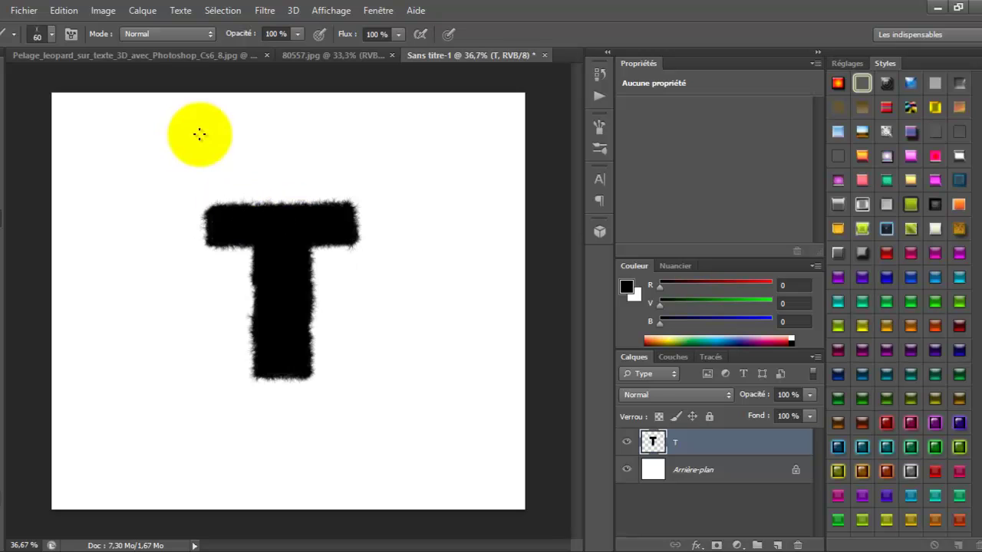
Step: Check the giraffe fur image 80557.jpg and give the T layer in Sans titre-1 an Incrustation de motif with the giraffe fur pattern
left_click(323, 56)
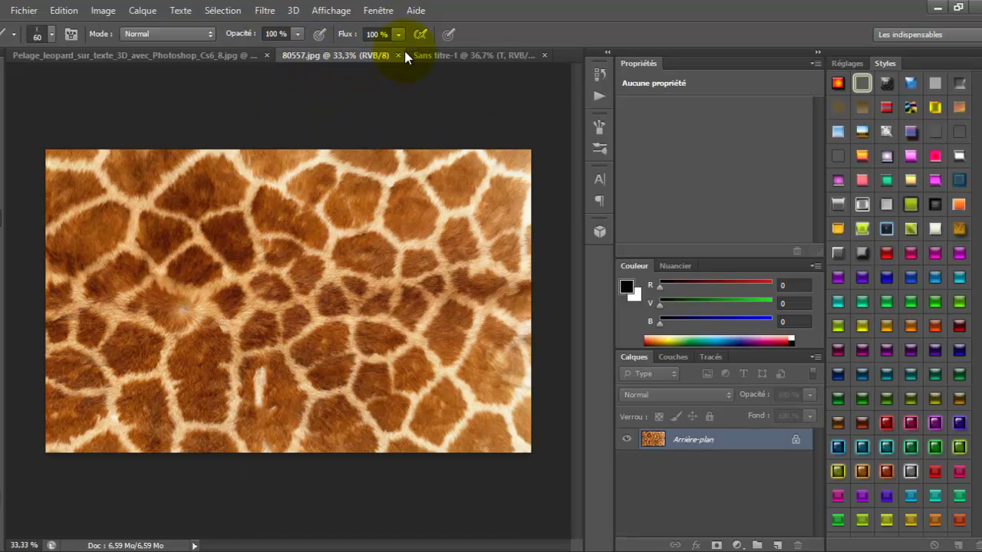
left_click(470, 57)
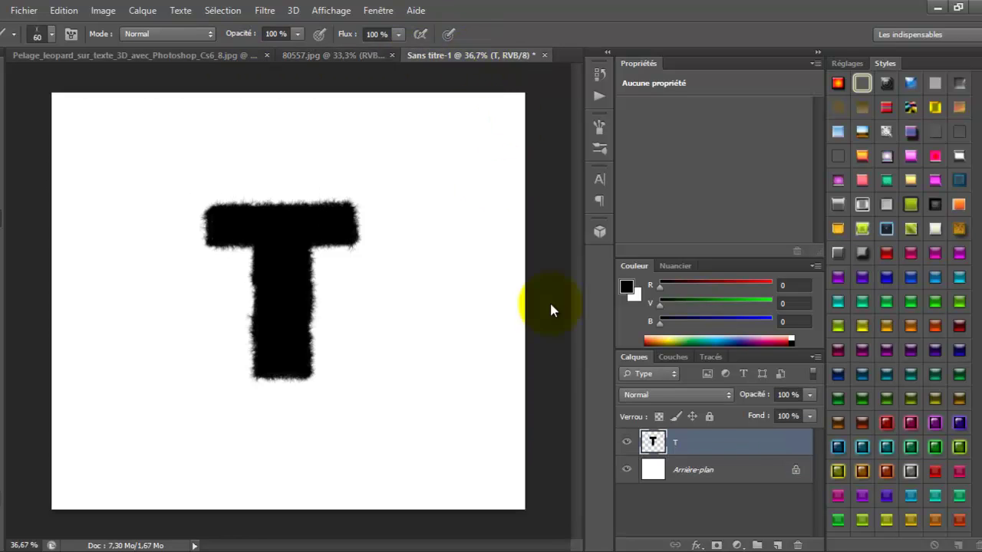
double_click(719, 446)
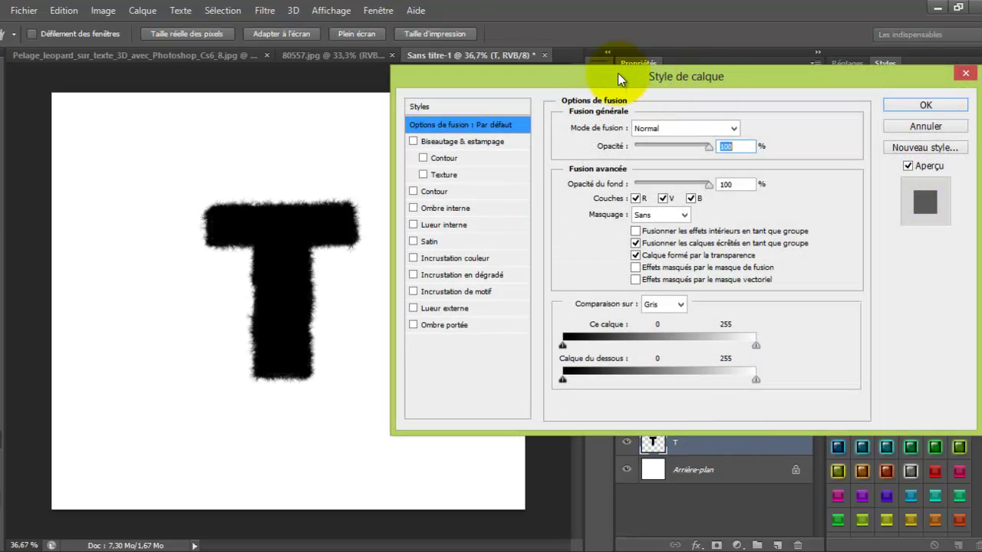
left_click_drag(618, 78, 607, 18)
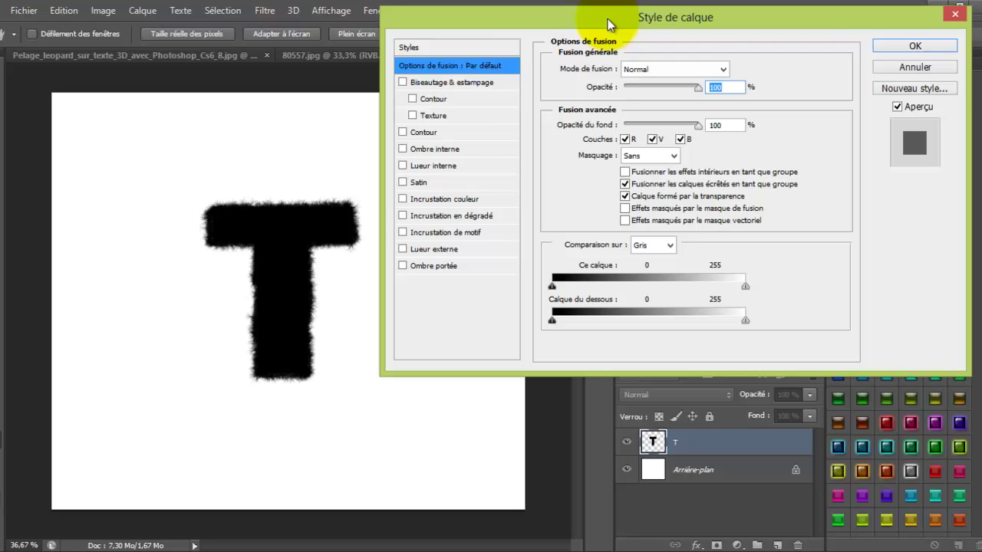
left_click(403, 232)
left_click(447, 231)
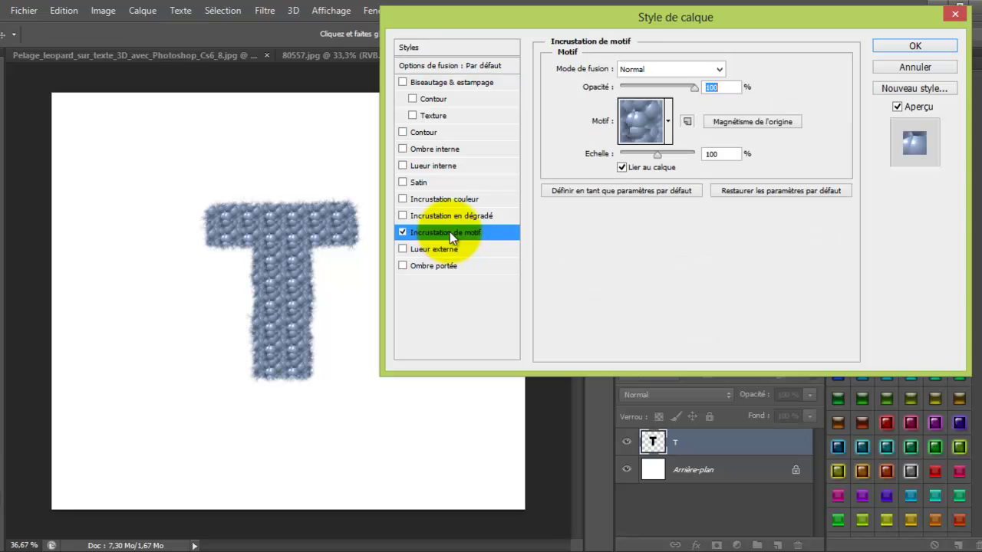
left_click(668, 121)
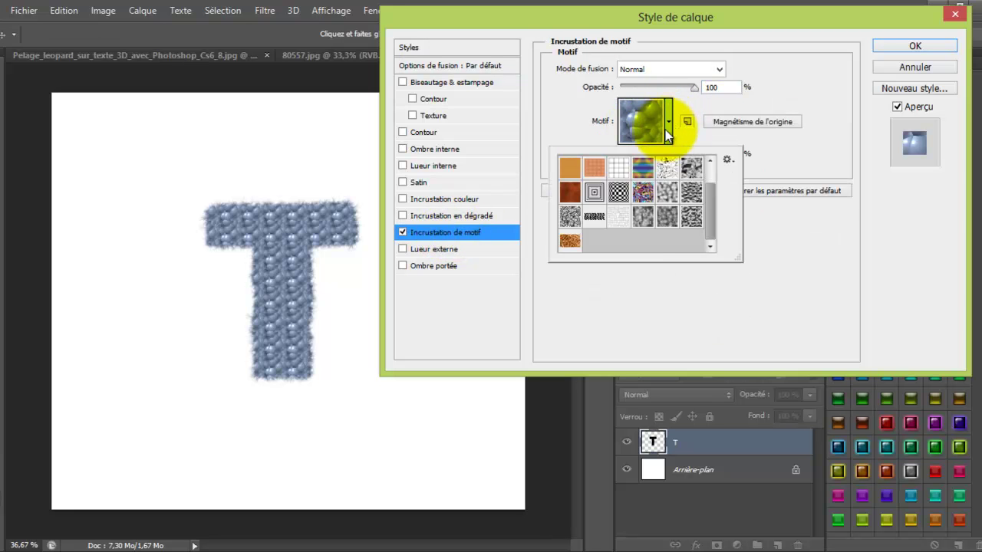
left_click(569, 244)
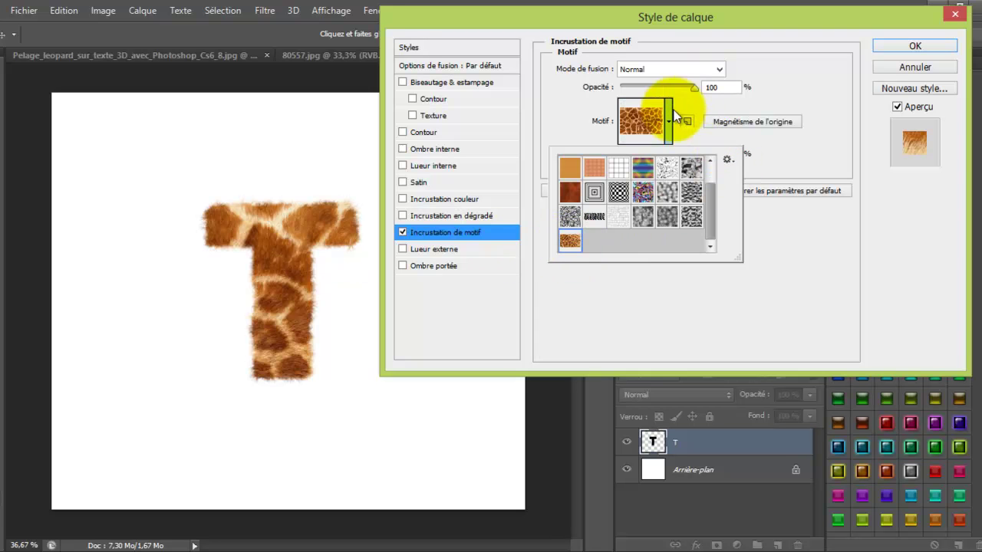
left_click(667, 122)
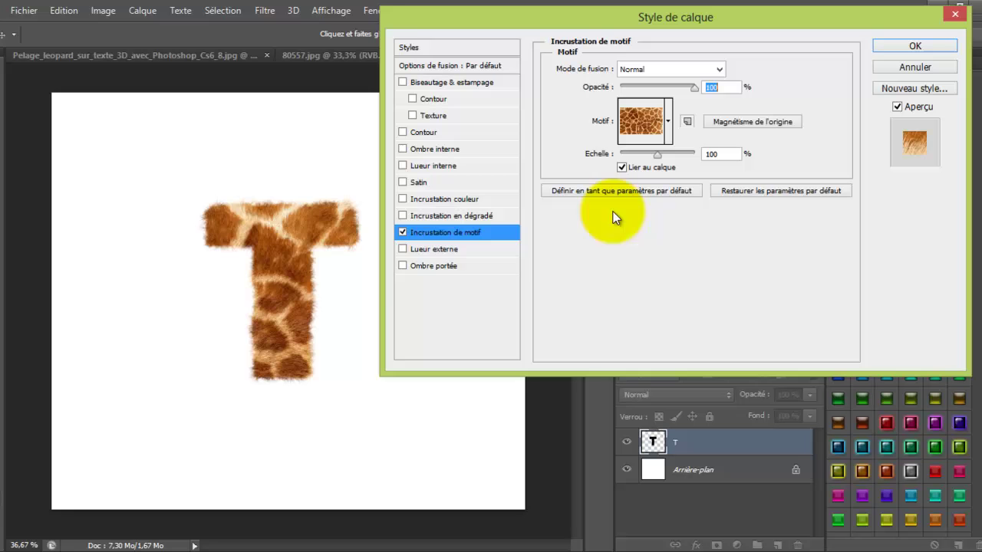
Step: Add an Ombre portée to the T layer with global lighting turned off and an angle of 90°
left_click(402, 267)
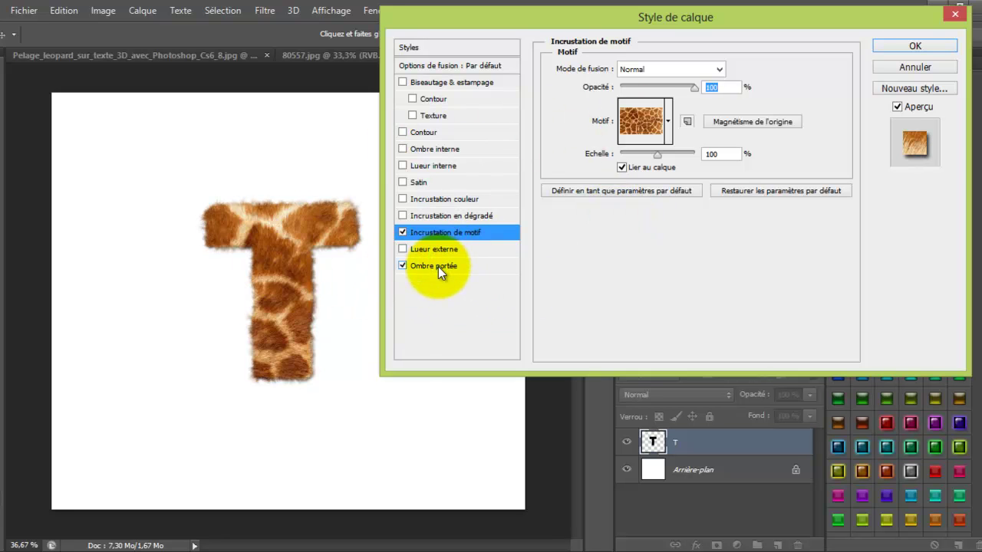
left_click(438, 266)
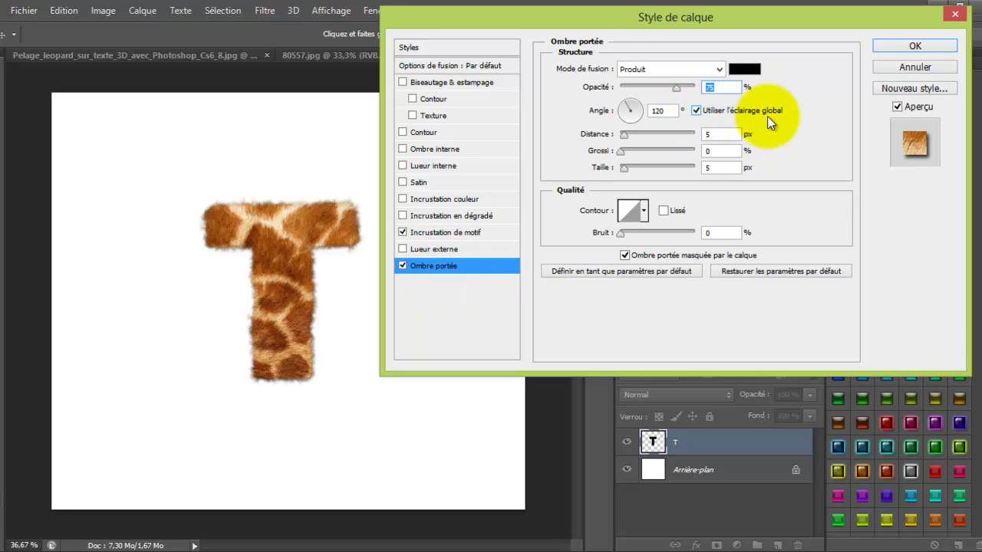
left_click(695, 110)
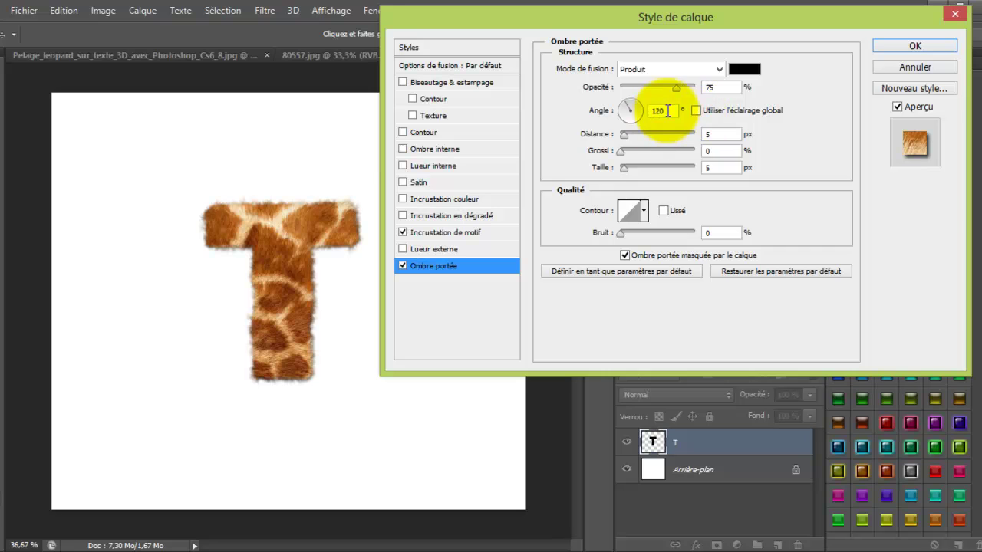
left_click_drag(663, 112, 635, 110)
type("90")
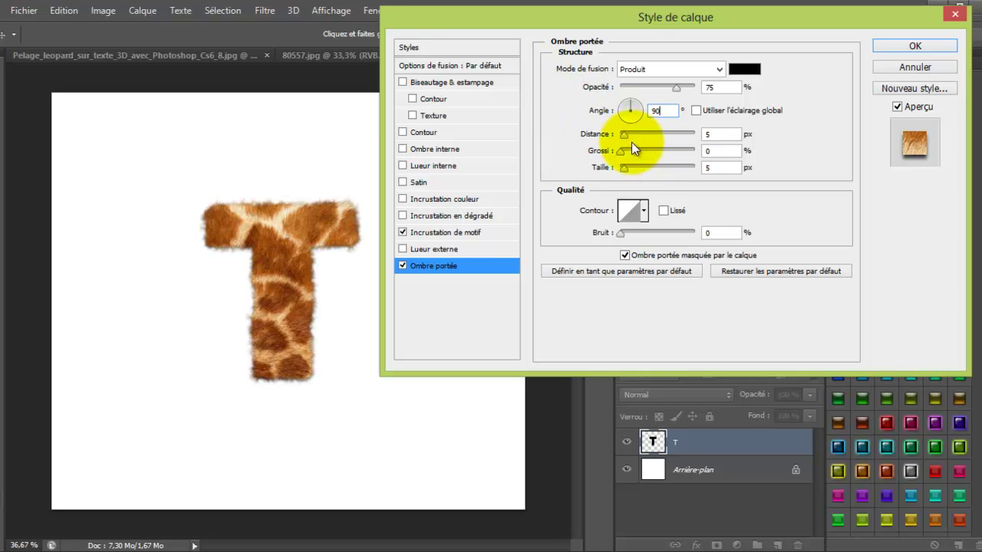
Step: Set the drop shadow's distance to 30 px and its size to 43 px, and apply the layer style
left_click_drag(625, 134, 637, 135)
left_click_drag(639, 134, 643, 132)
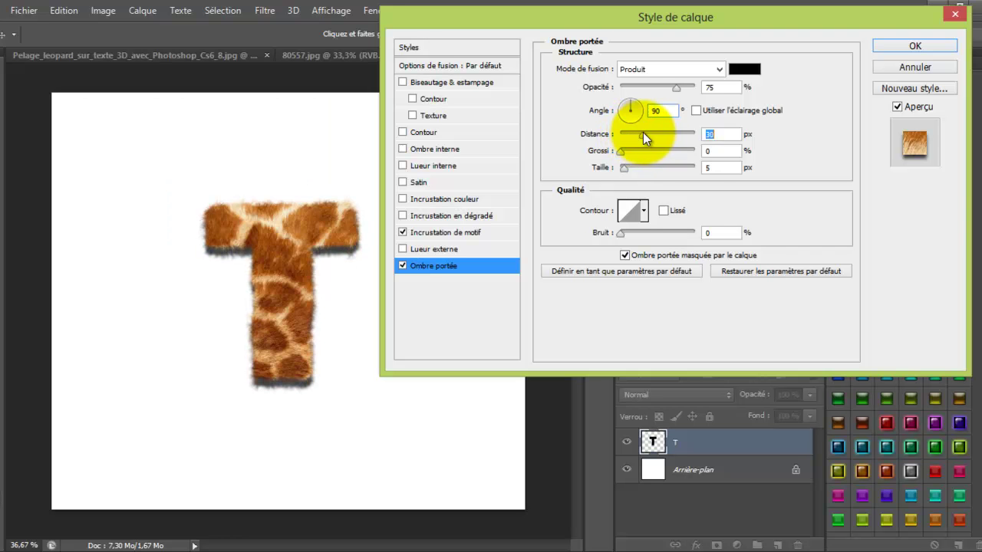
left_click_drag(624, 166, 637, 165)
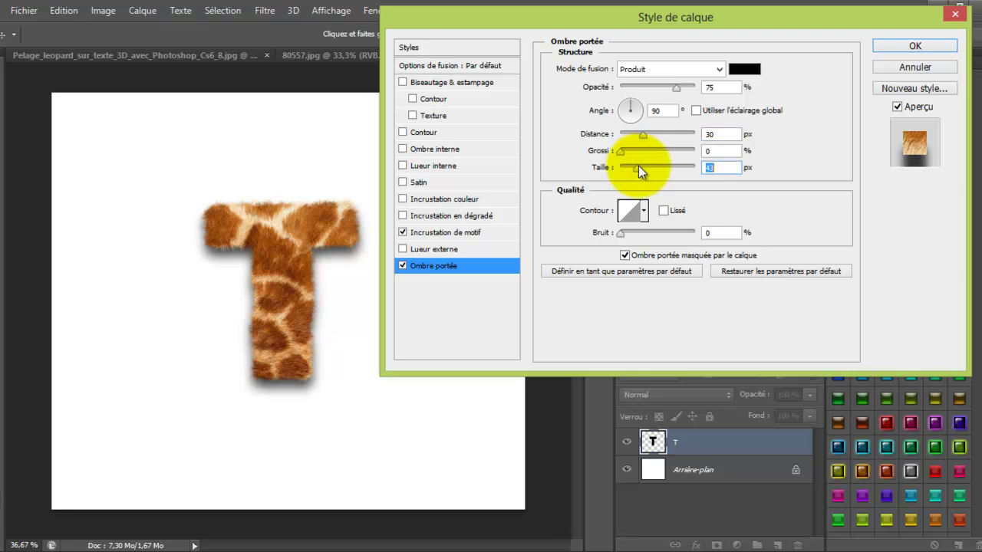
left_click(896, 44)
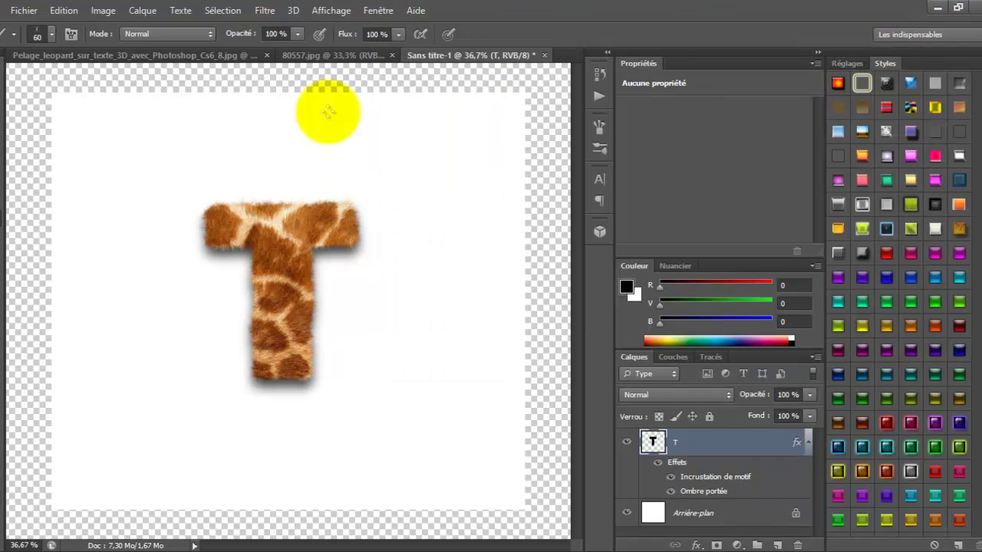
Step: Examine the fur edges and shadow of the giraffe-patterned T up close
key("v")
scroll(446, 296, "up", 5)
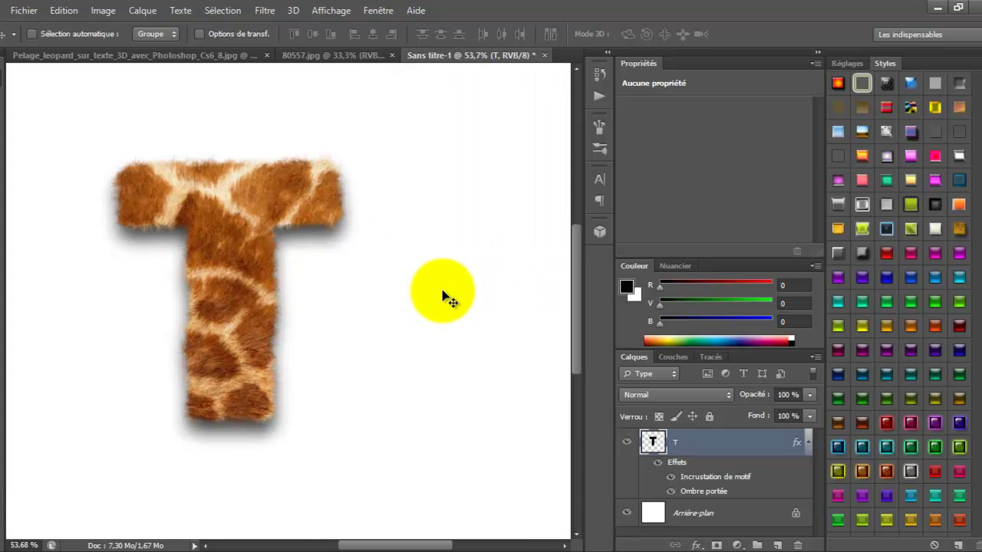
left_click_drag(405, 545, 386, 546)
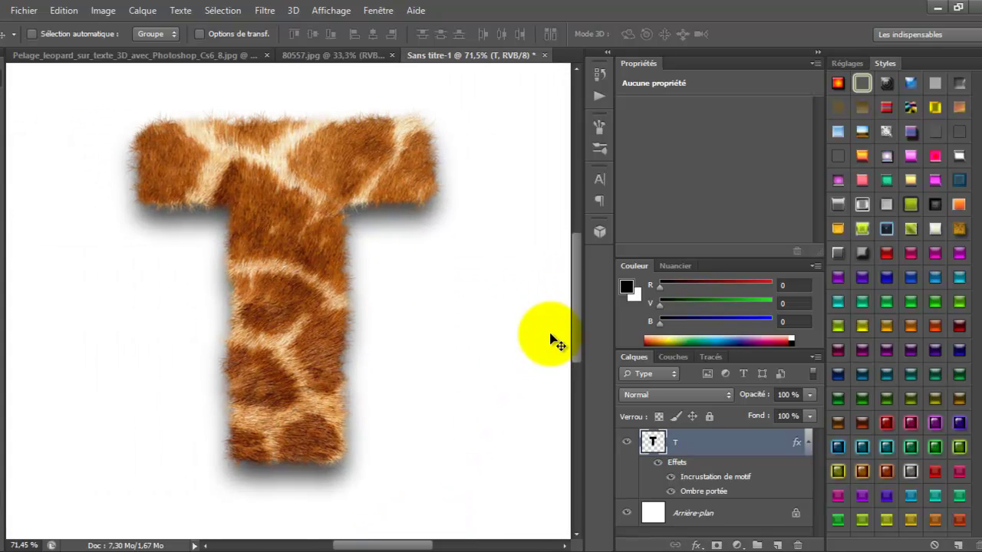
mouse_move(575, 328)
left_mouse_down()
mouse_move(575, 315)
mouse_move(575, 325)
left_mouse_up()
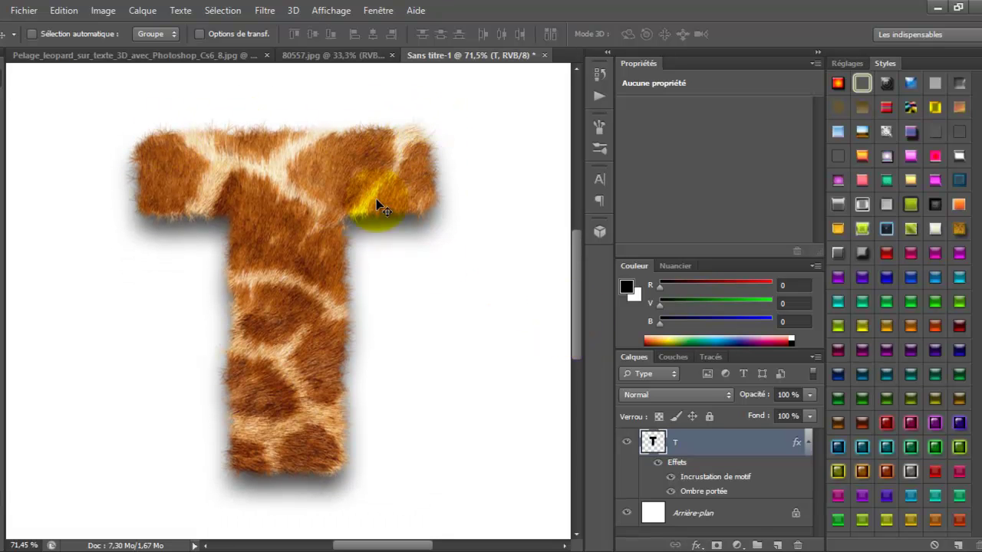